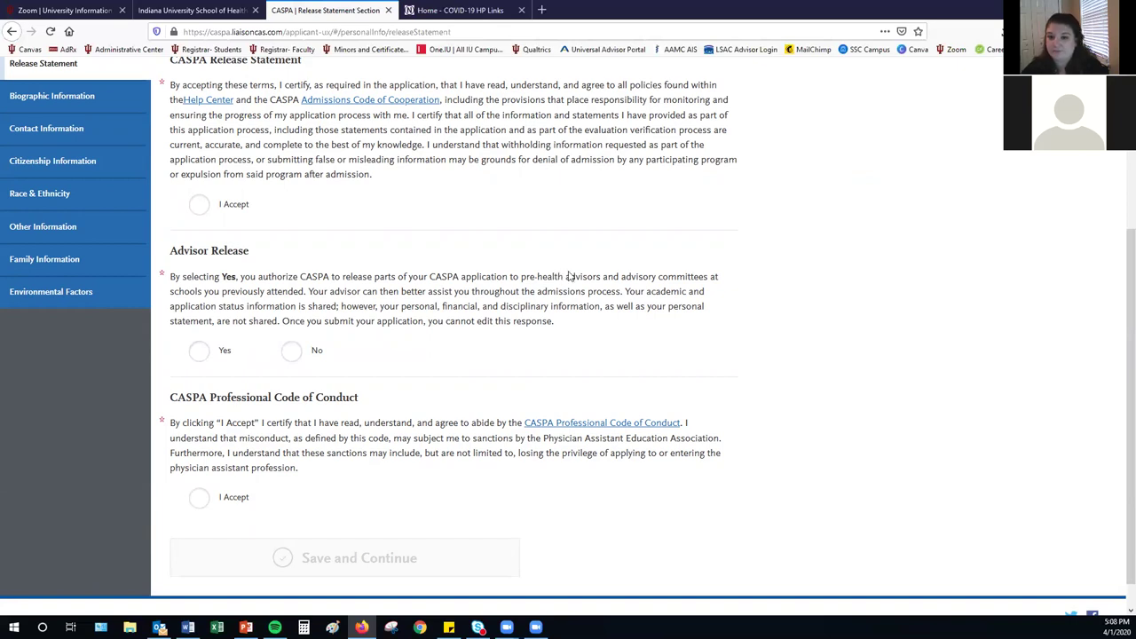
Open the Biographic Information section and review its name, alternate name, gender and birth information fields
scroll(569, 275, "up", 3)
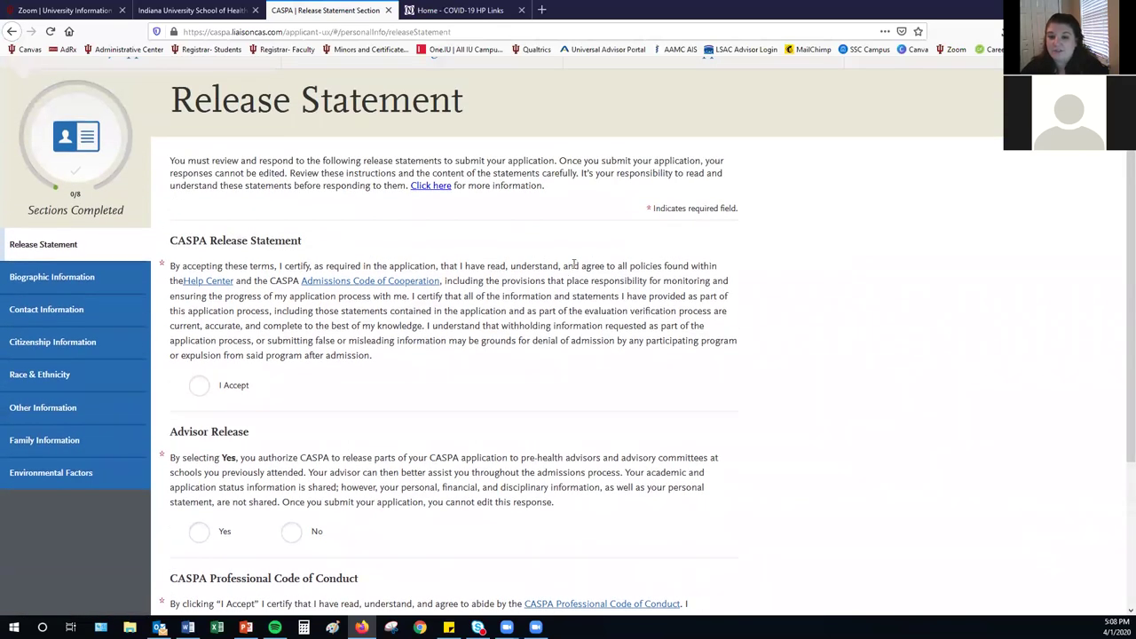
left_click(104, 276)
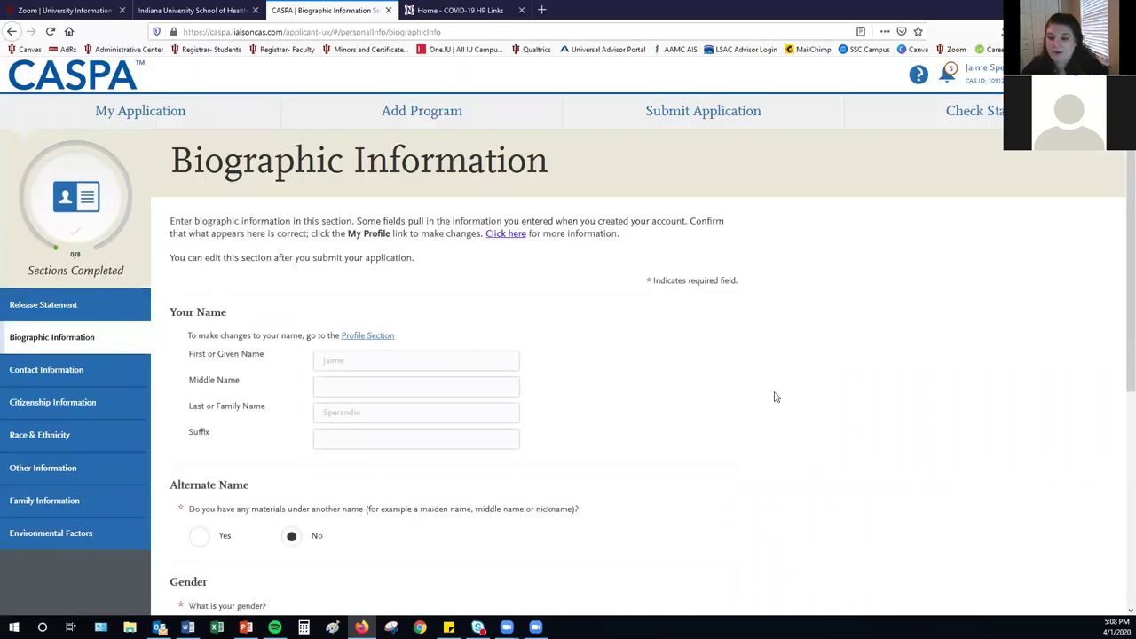
scroll(777, 392, "down", 2)
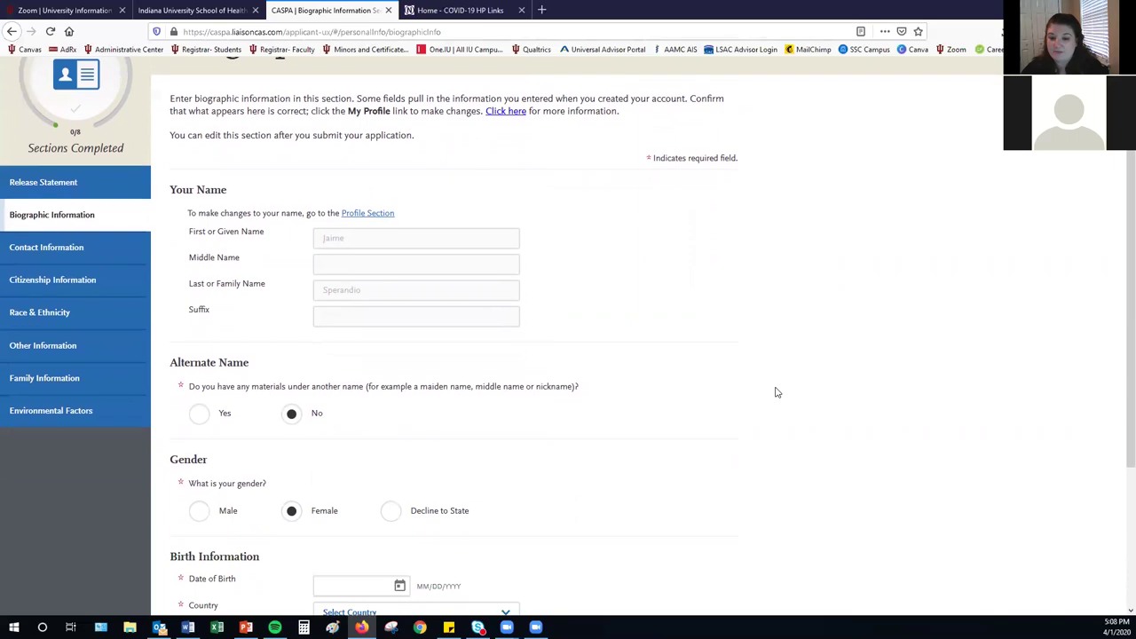
scroll(776, 392, "down", 4)
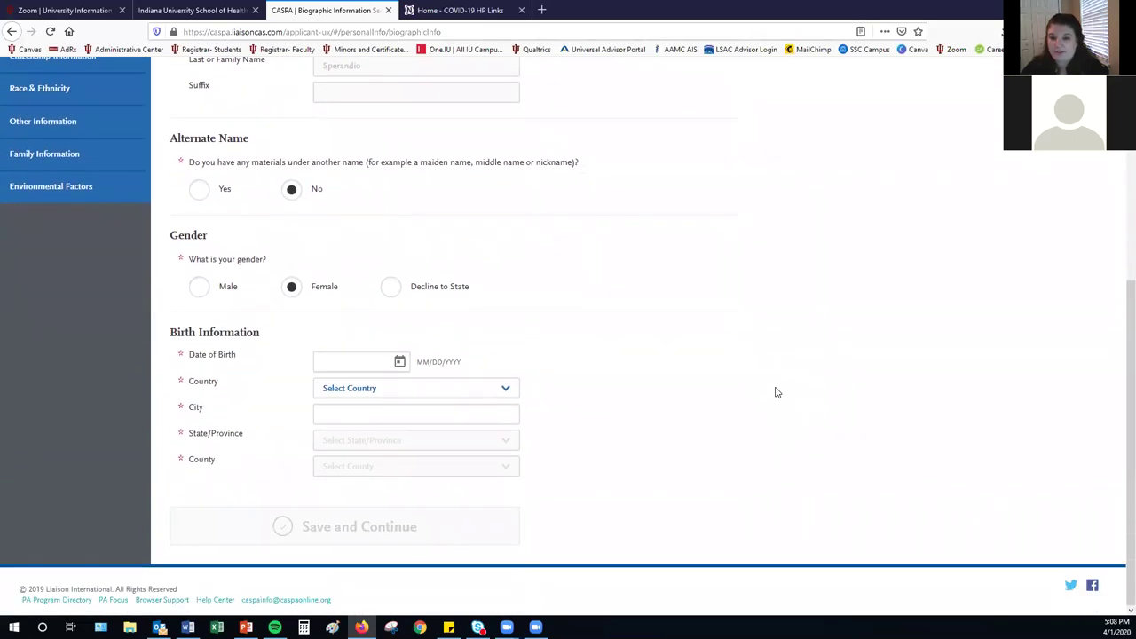
scroll(776, 392, "up", 4)
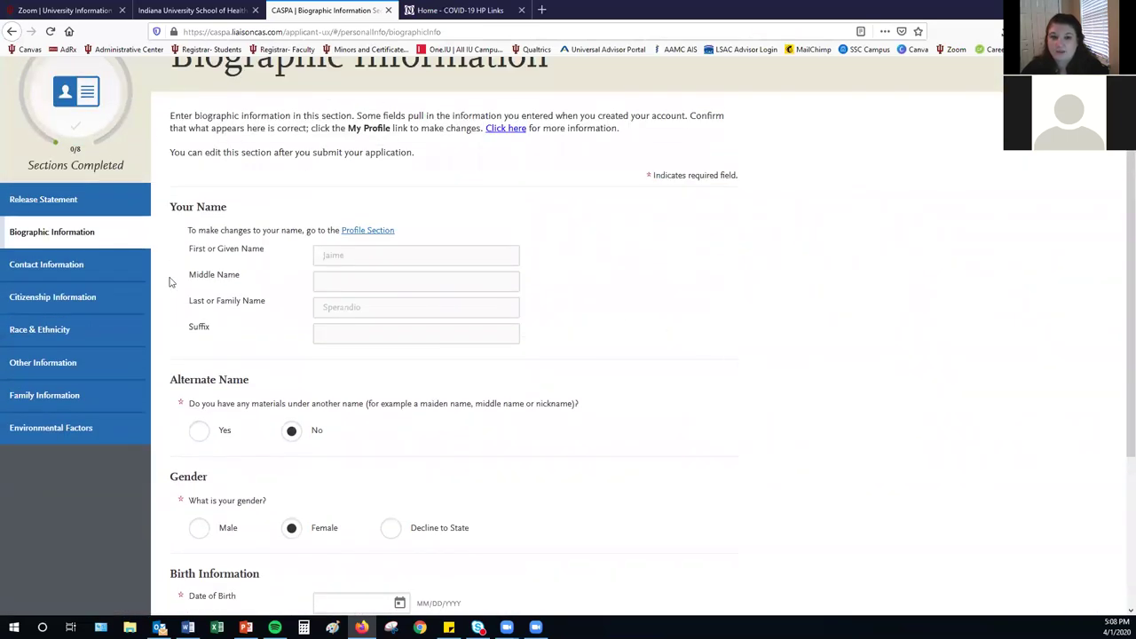
Open the Contact Information section and review its current address, permanent address, phone and email fields
left_click(81, 264)
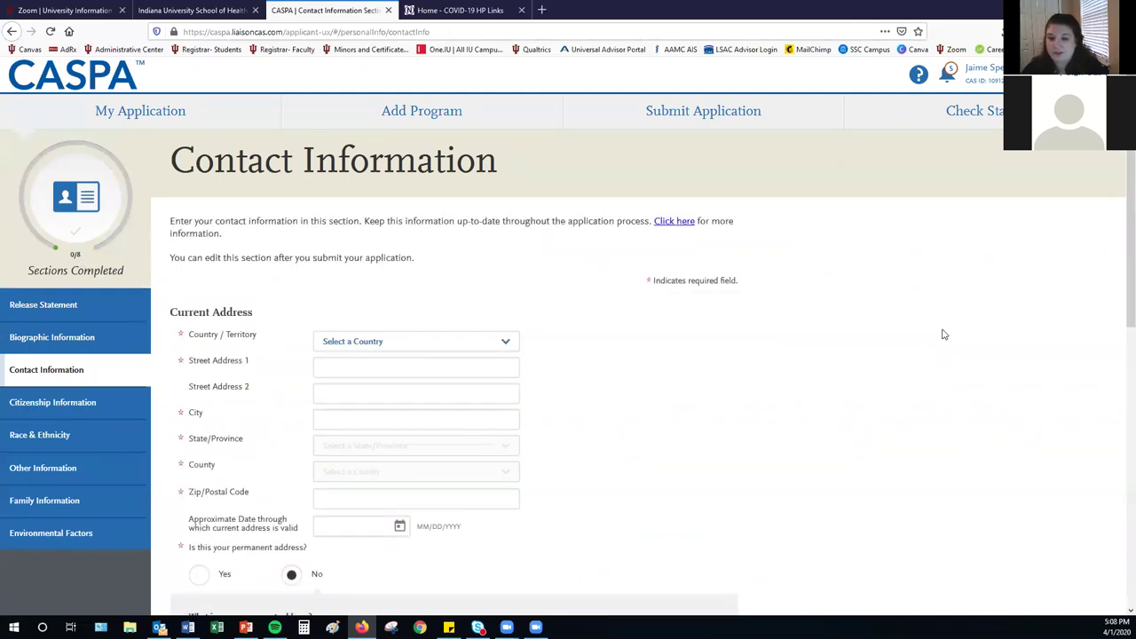
scroll(945, 335, "down", 3)
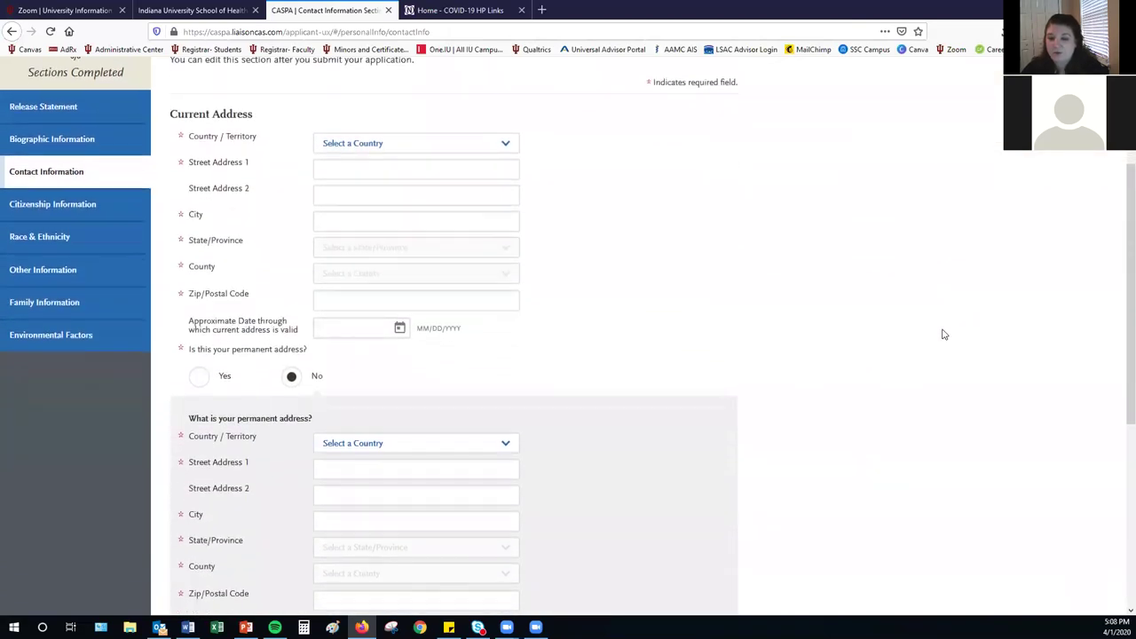
scroll(944, 335, "down", 1)
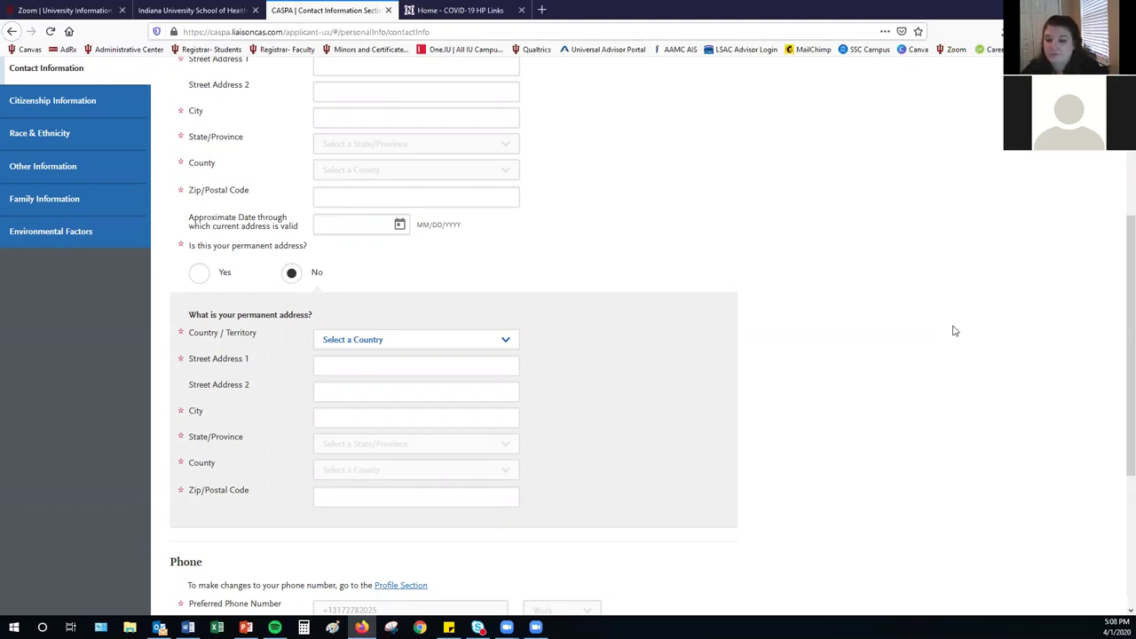
scroll(954, 331, "down", 6)
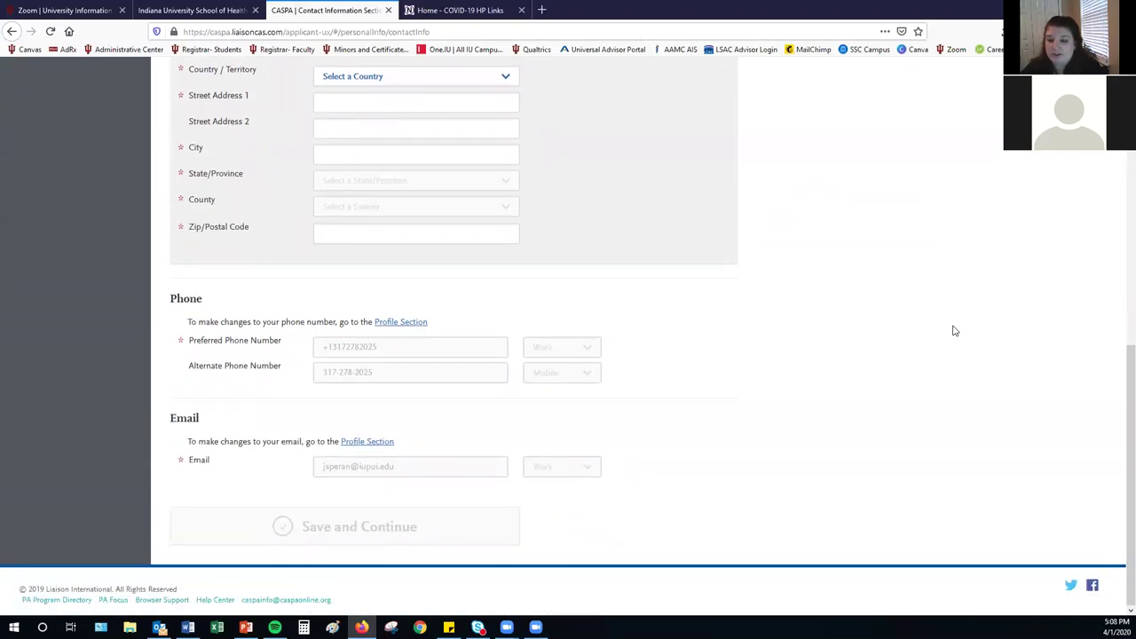
scroll(958, 310, "up", 10)
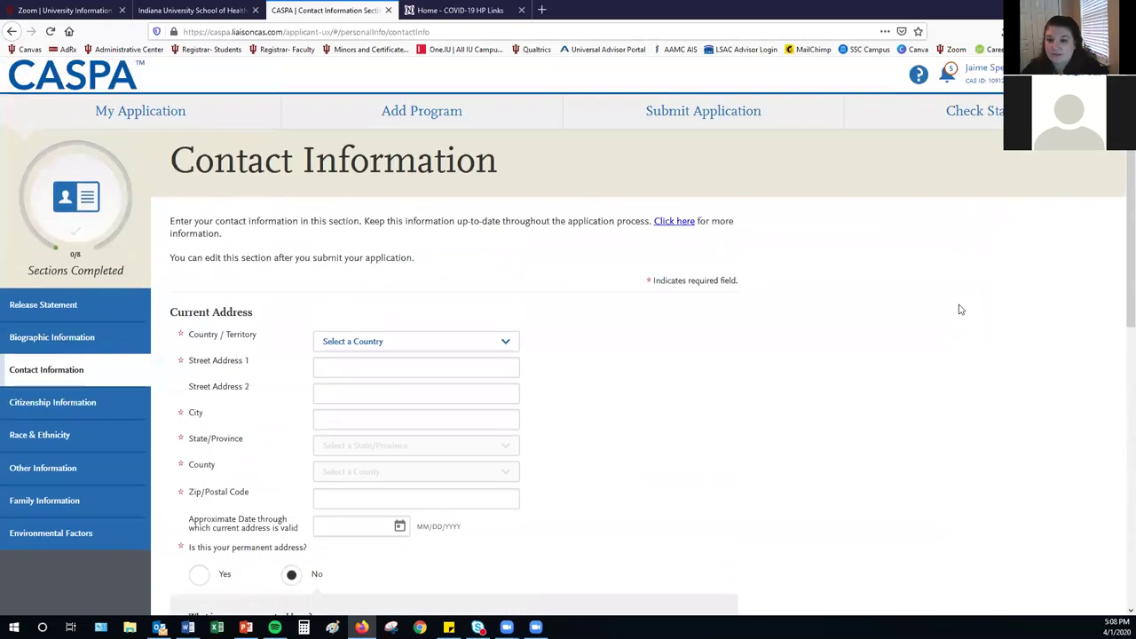
Review the questions in the Citizenship Information section and in the Race & Ethnicity section
left_click(103, 405)
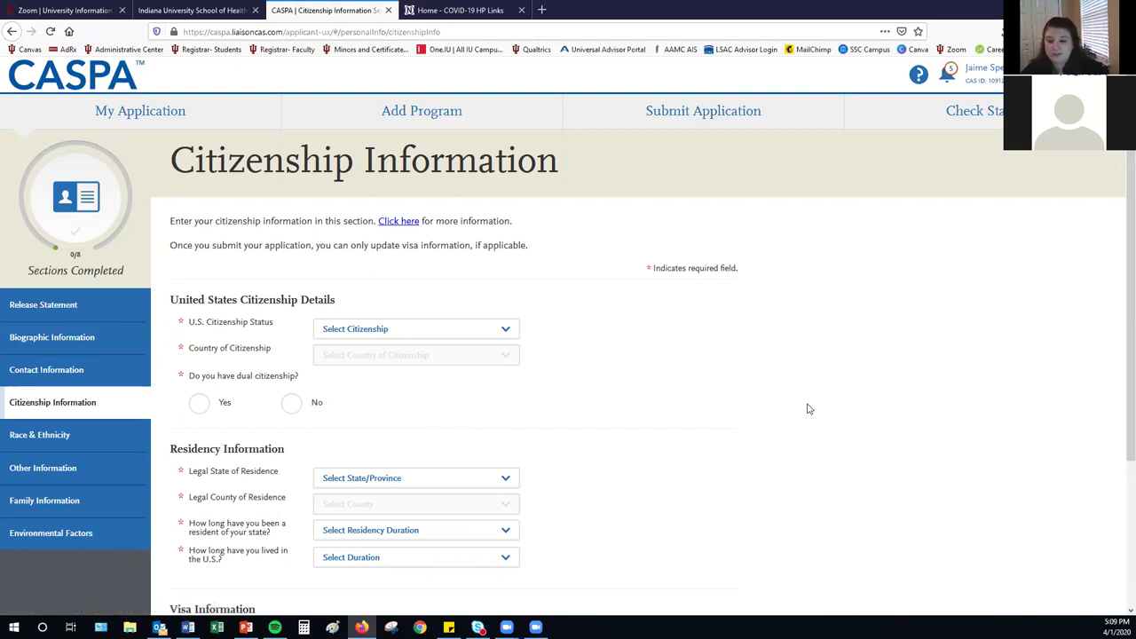
scroll(807, 408, "down", 3)
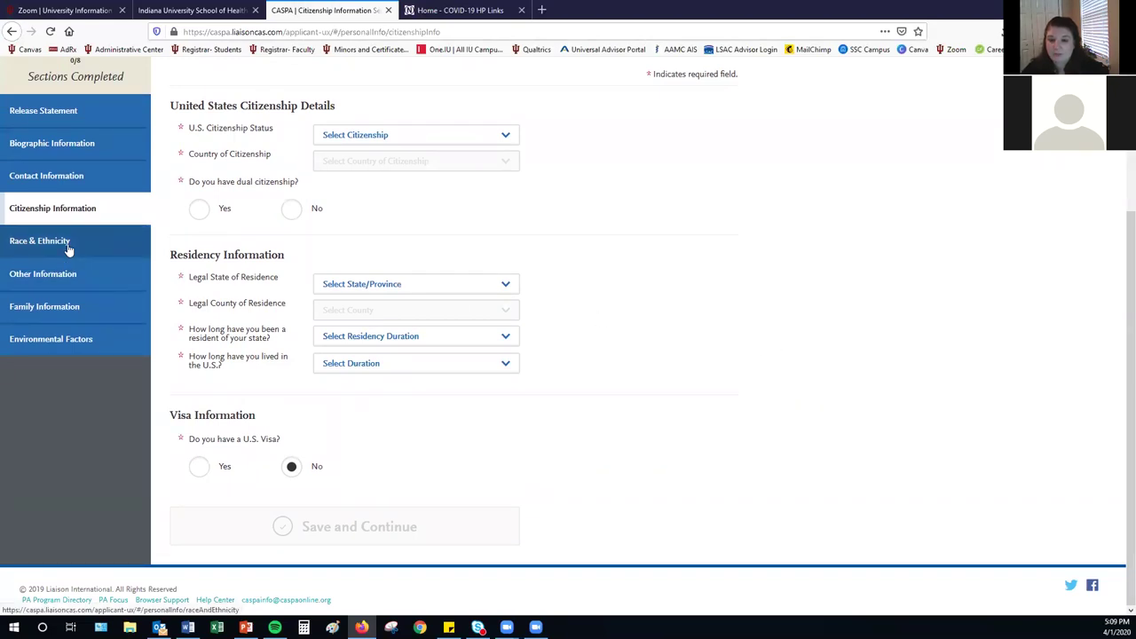
left_click(40, 242)
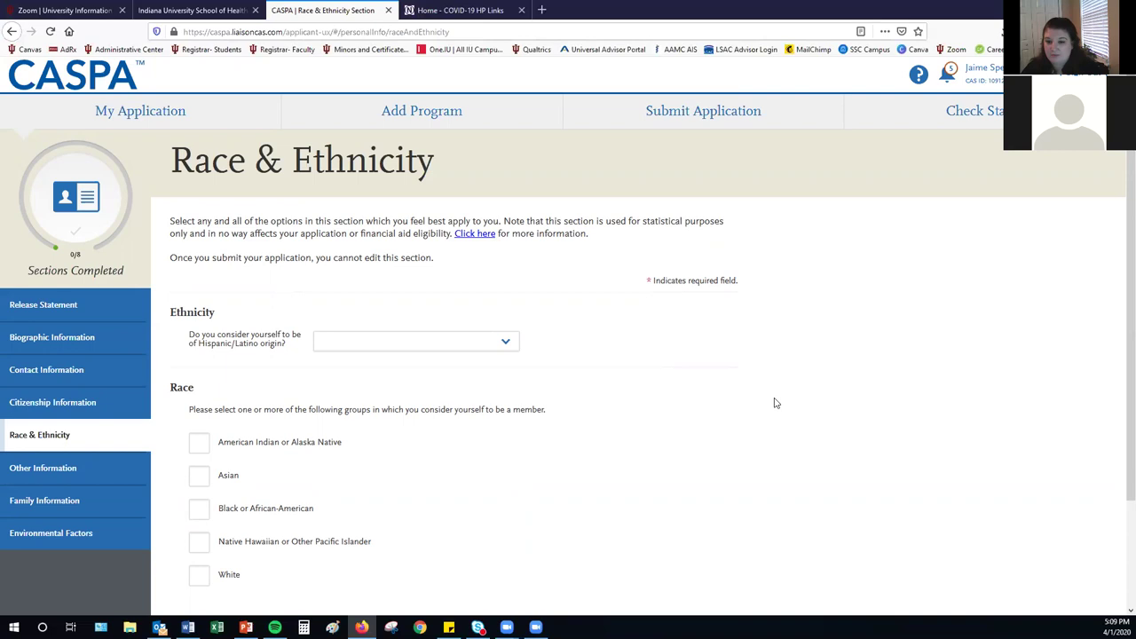
scroll(774, 403, "down", 3)
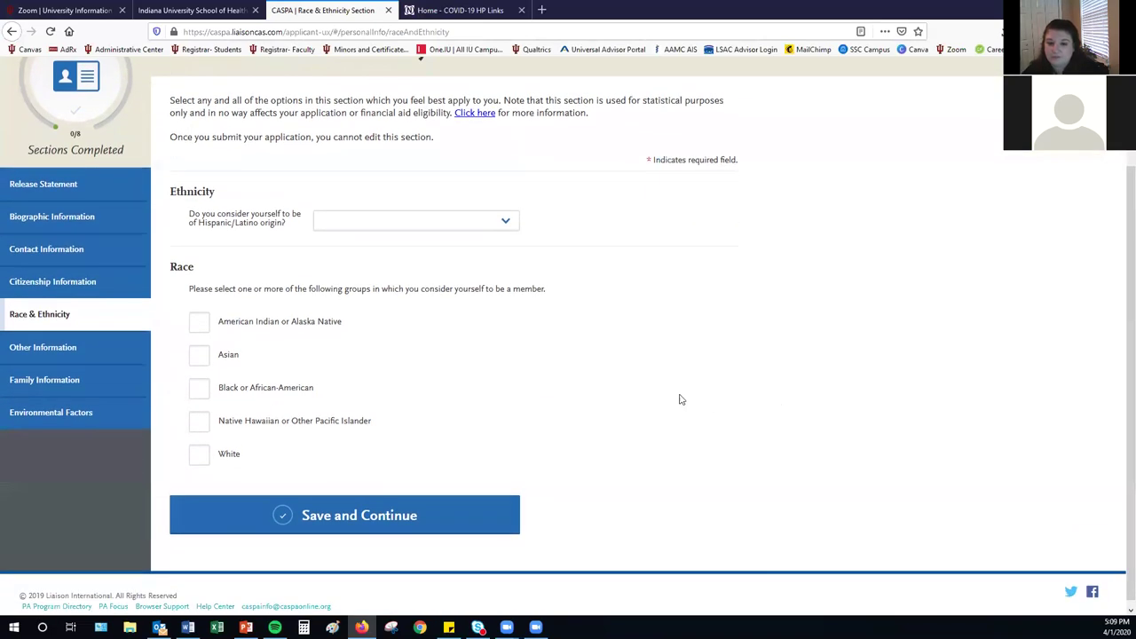
Open the Other Information section and review its language, conviction, infraction and background questions
left_click(89, 349)
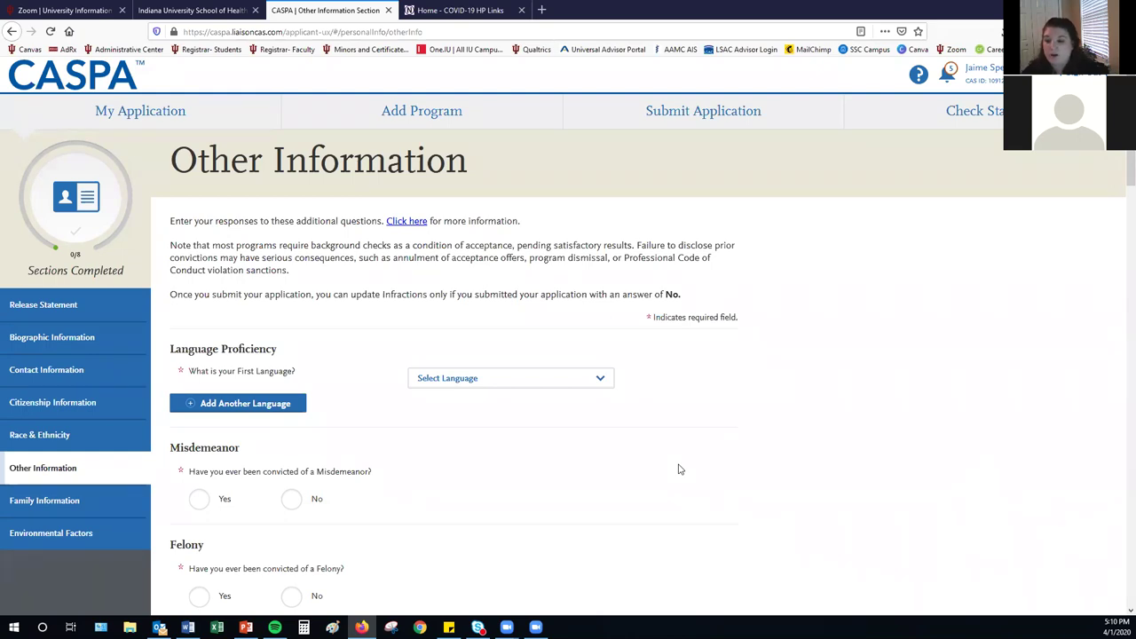
scroll(666, 466, "down", 3)
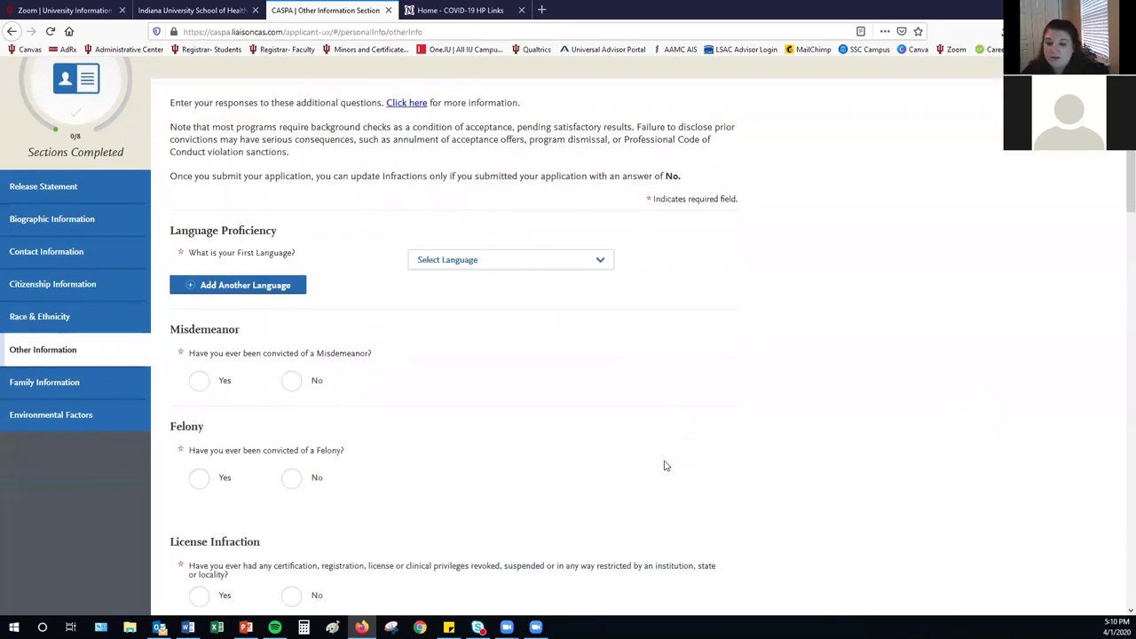
scroll(666, 466, "down", 2)
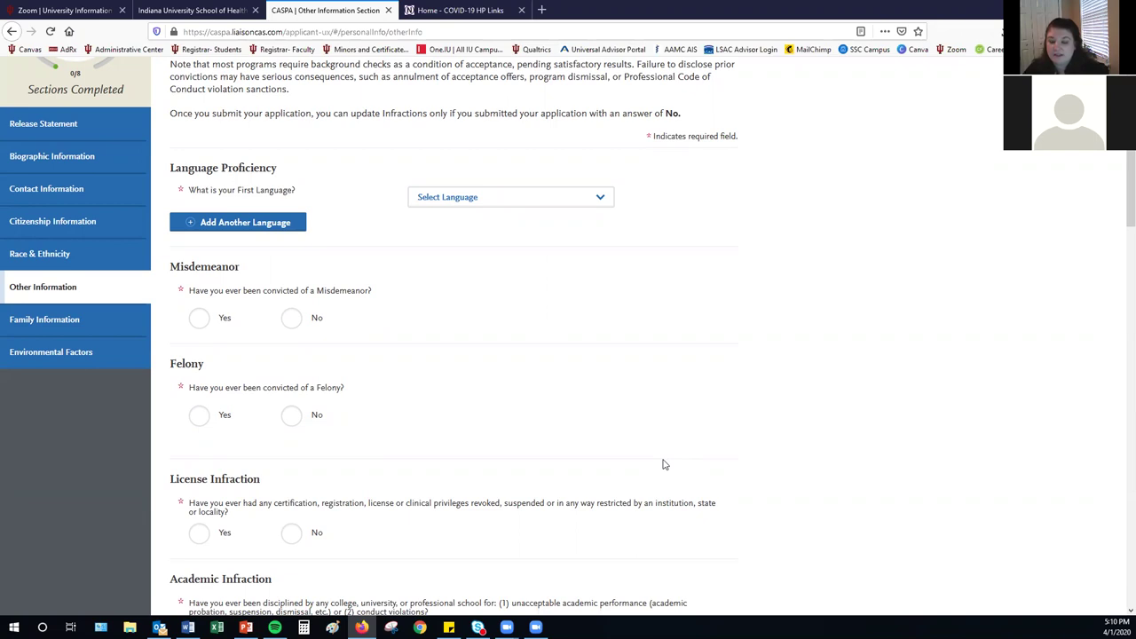
scroll(665, 464, "down", 5)
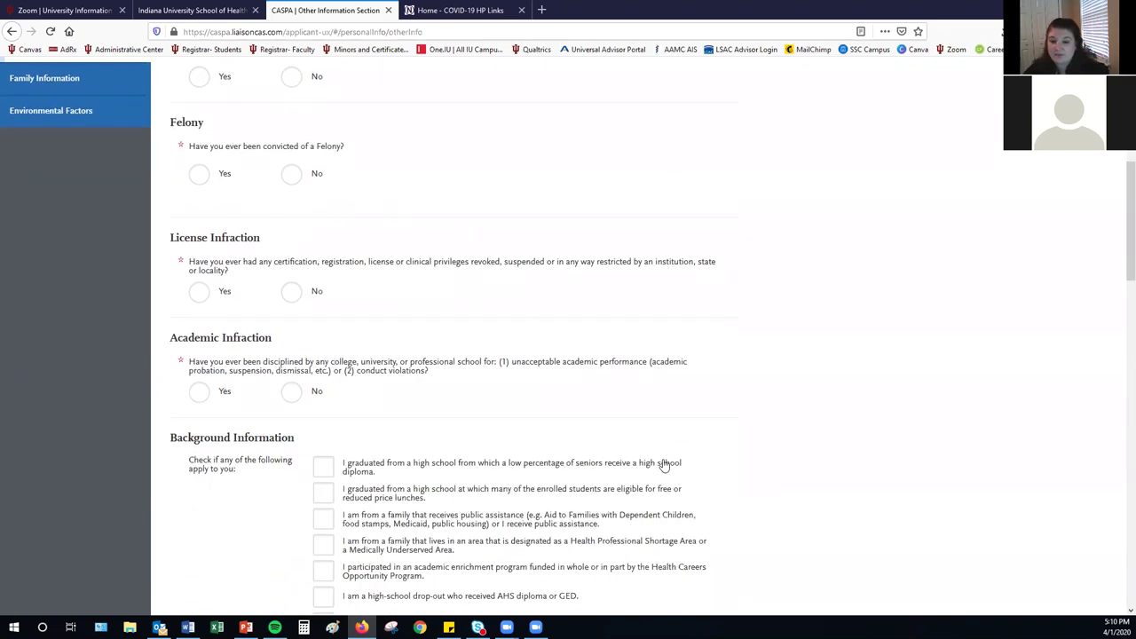
scroll(760, 459, "down", 5)
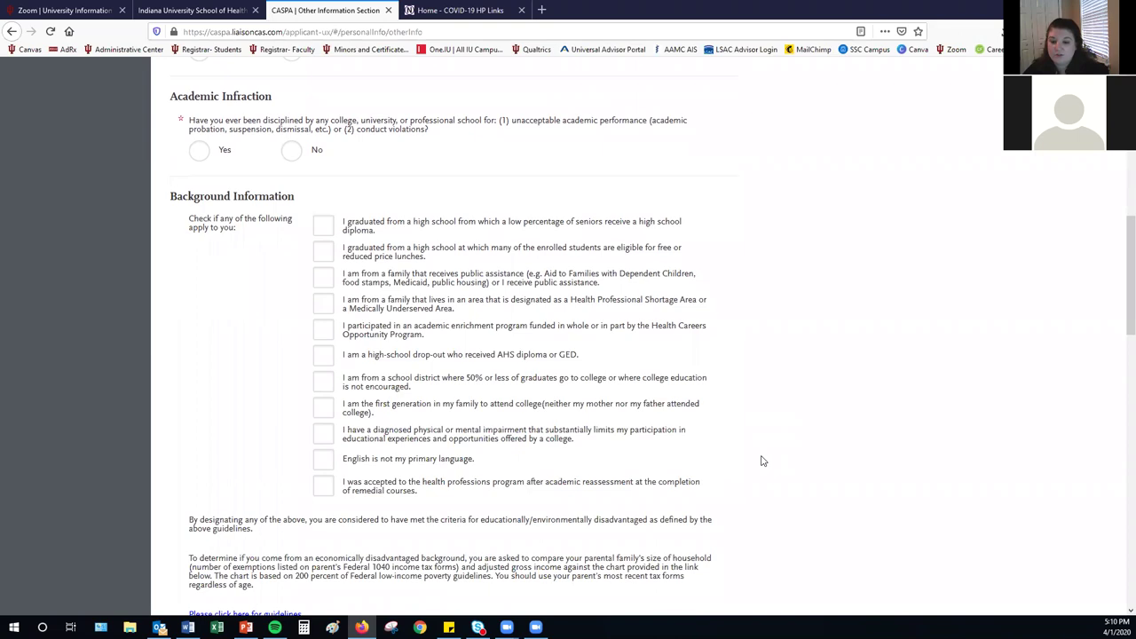
scroll(761, 460, "down", 5)
Answer Yes to the misdemeanor conviction question and activate its explanation box
scroll(760, 459, "up", 15)
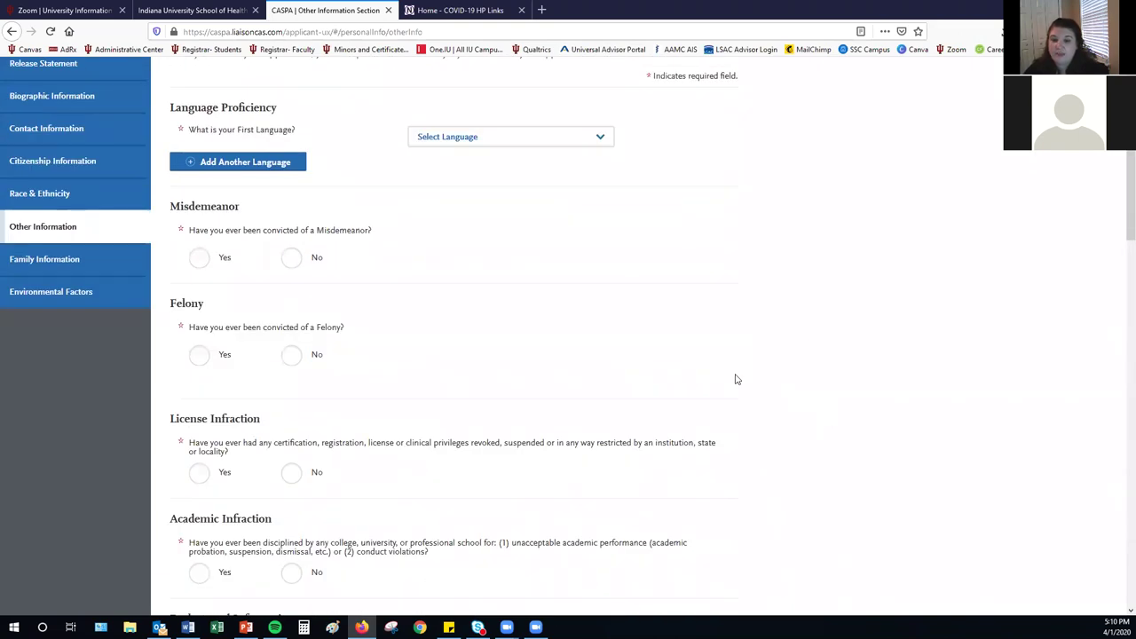
left_click(200, 258)
left_click(315, 411)
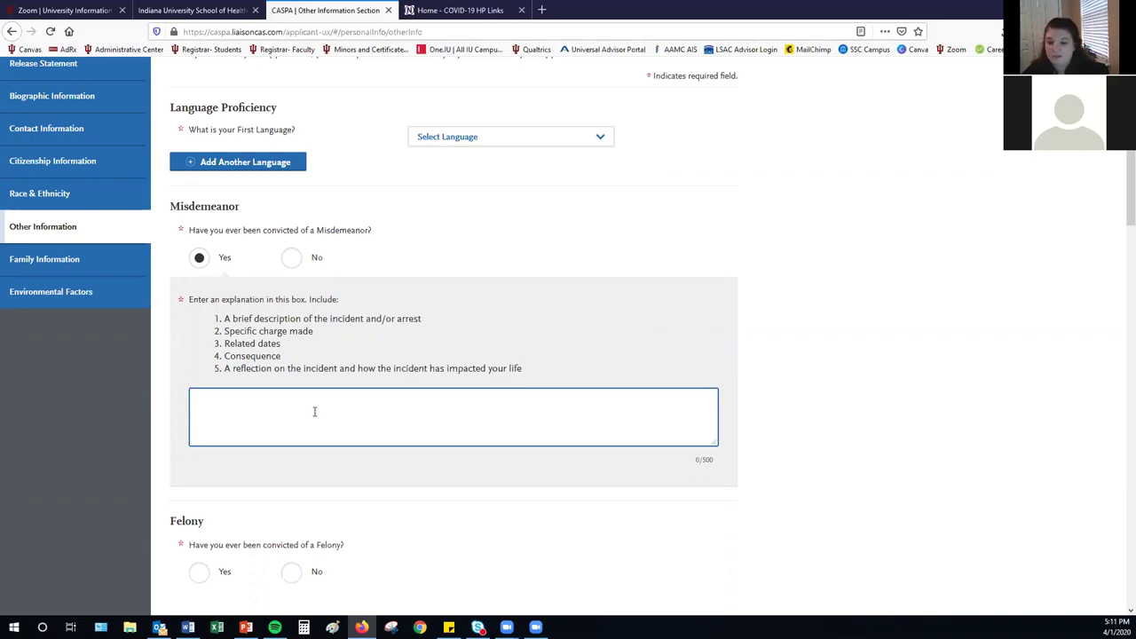
Examine the remaining Other Information questions, from Felony through Military Status and Discharge to Additional Questions, and return to the page start
scroll(335, 413, "down", 4)
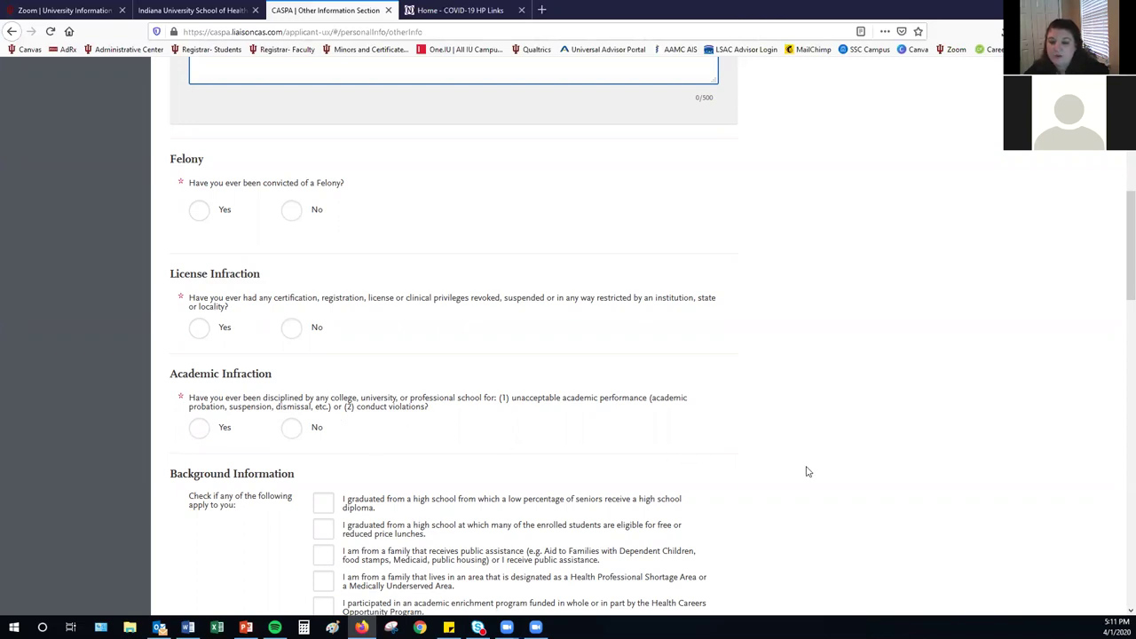
scroll(805, 469, "down", 5)
scroll(806, 471, "down", 3)
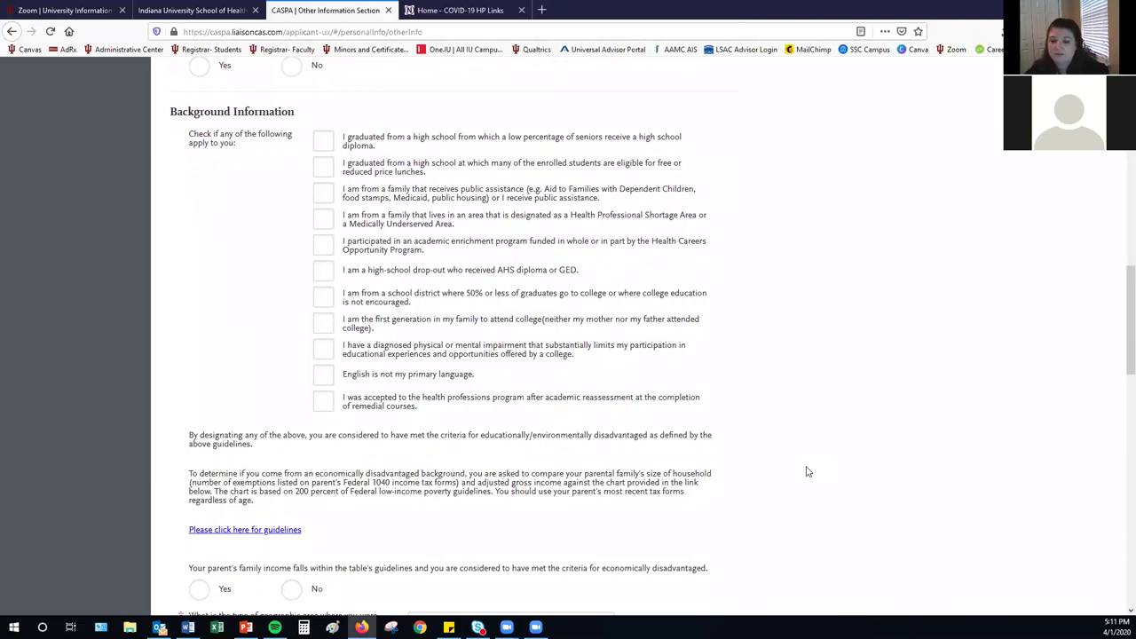
scroll(805, 471, "down", 8)
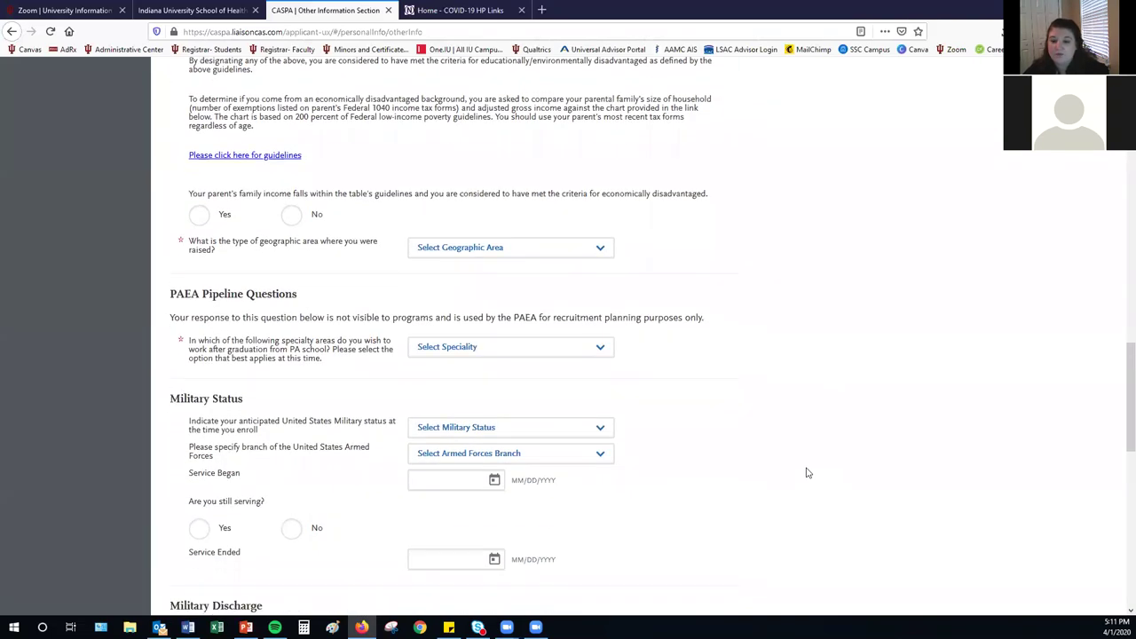
scroll(806, 473, "down", 1)
scroll(805, 473, "down", 3)
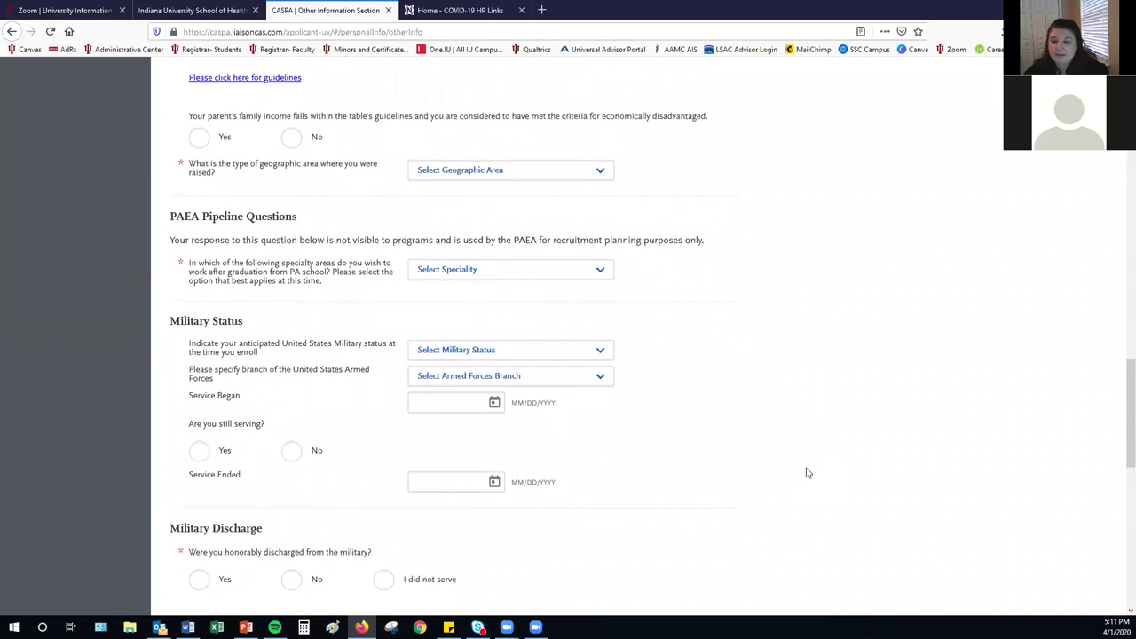
scroll(805, 473, "down", 8)
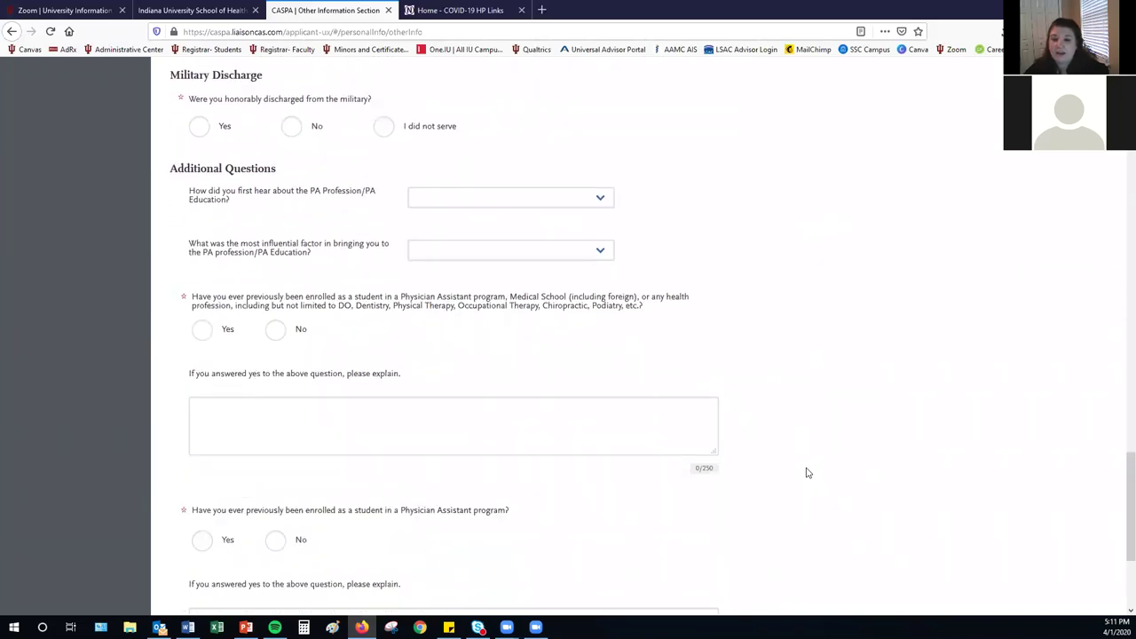
scroll(806, 473, "down", 5)
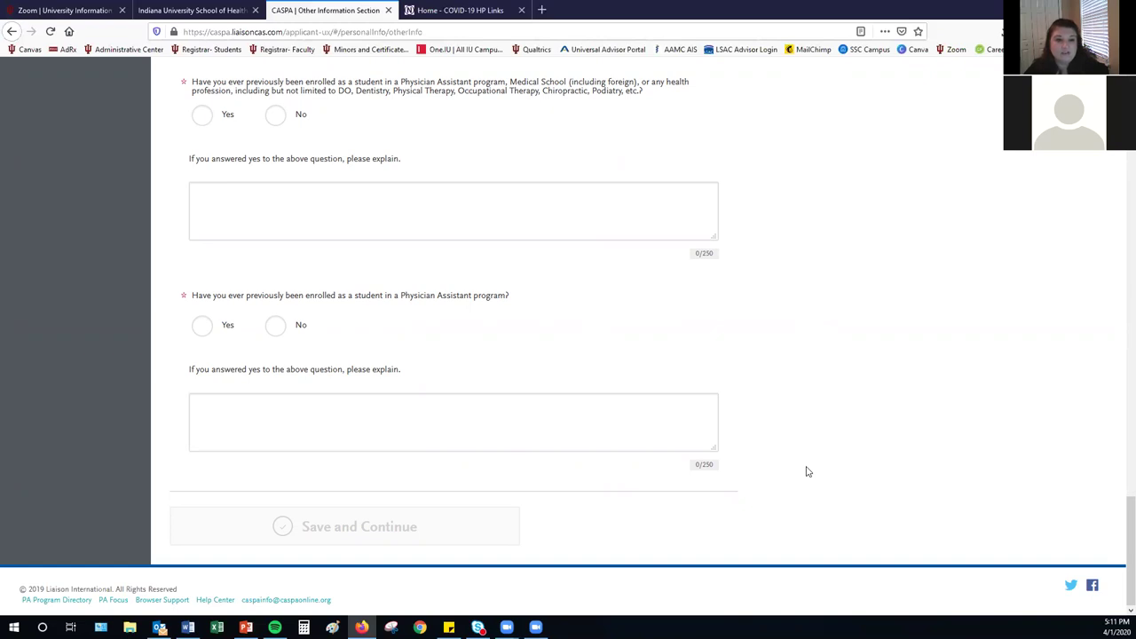
left_click_drag(1120, 532, 1119, 414)
key("Home")
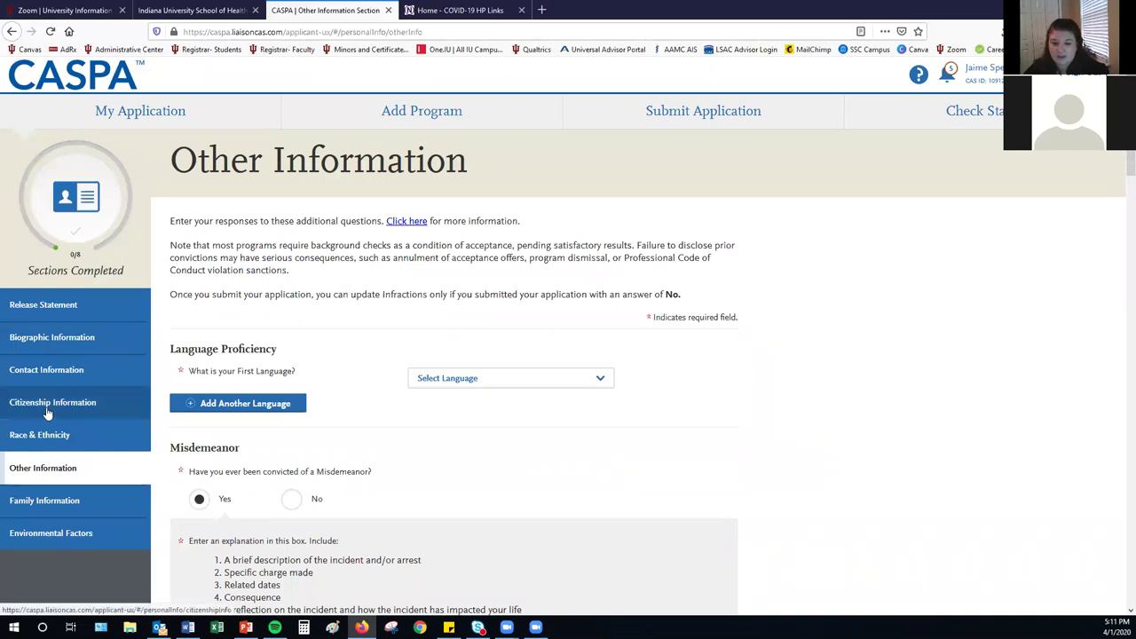
Revisit the address fields in Contact Information and the residency and visa questions in Citizenship Information
left_click(26, 373)
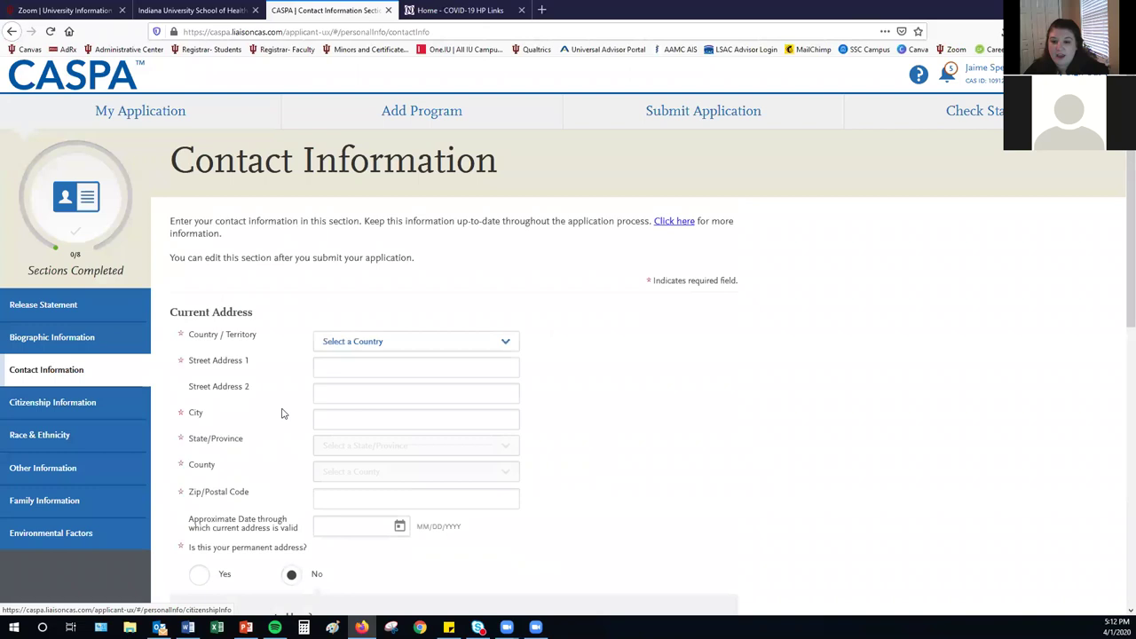
scroll(277, 419, "down", 4)
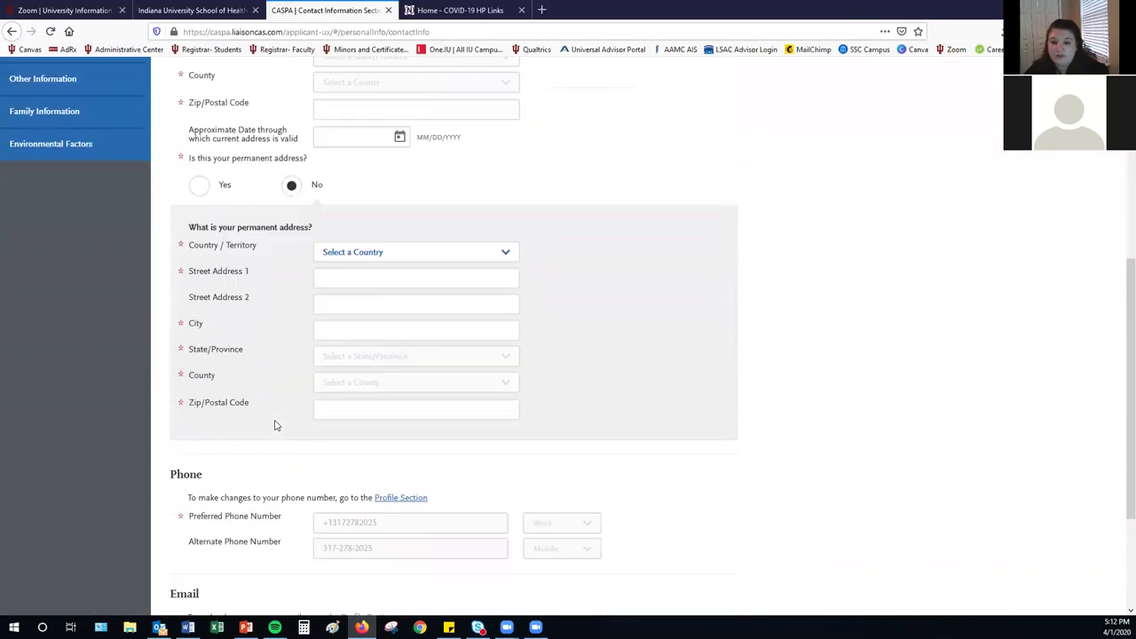
scroll(275, 426, "down", 2)
scroll(275, 435, "up", 4)
left_click(55, 173)
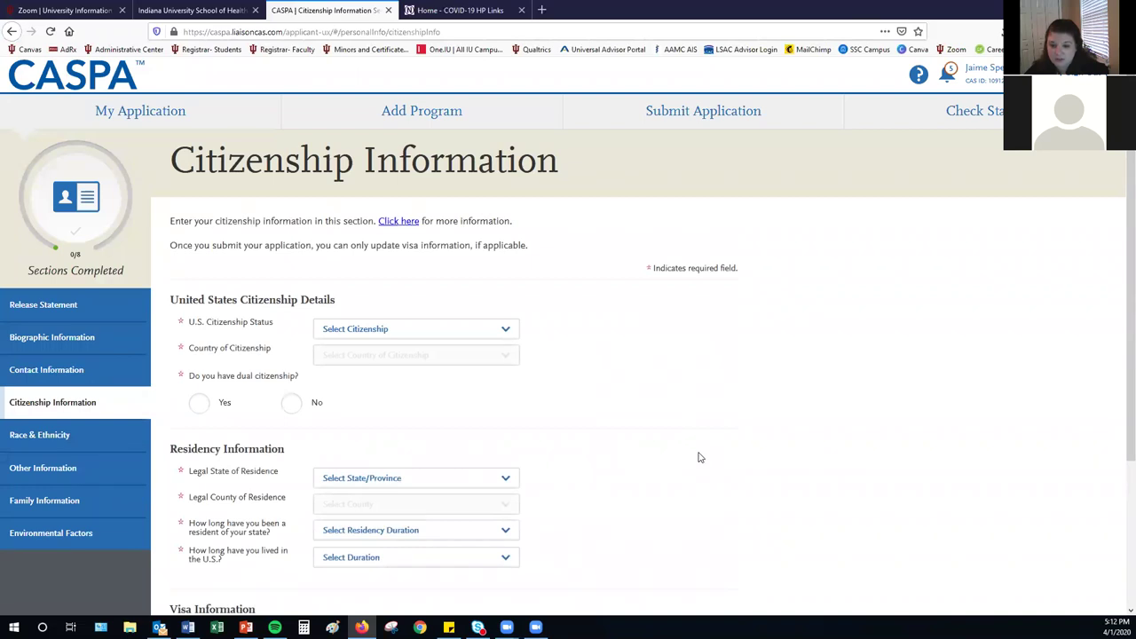
scroll(698, 457, "down", 3)
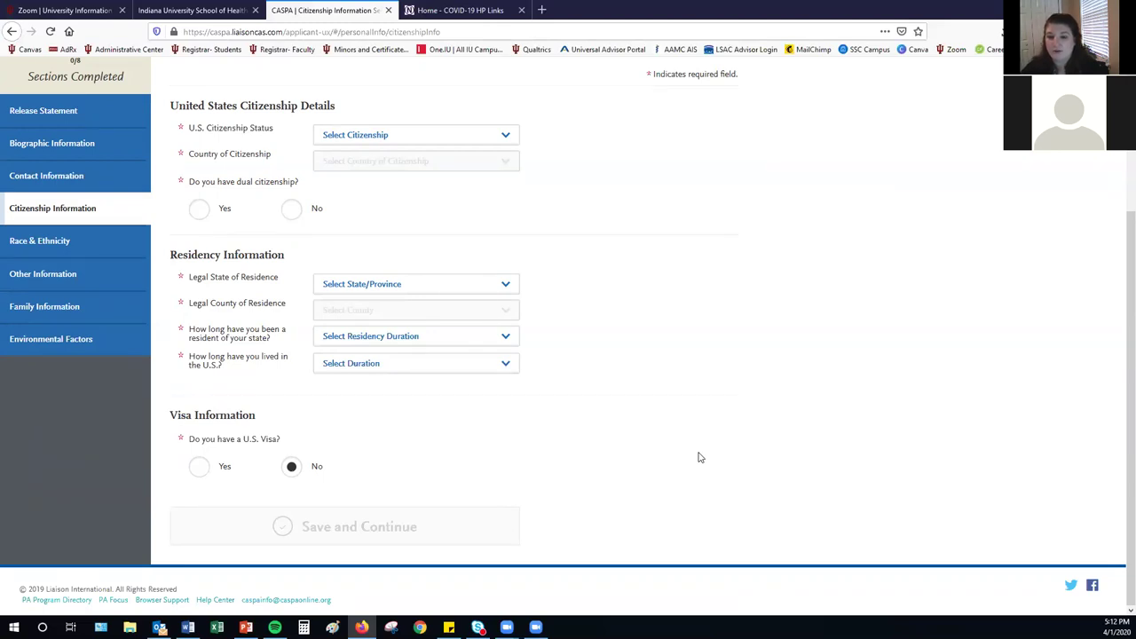
Review the options for adding a parent or guardian in Family Information and open the Environmental Factors section
left_click(75, 316)
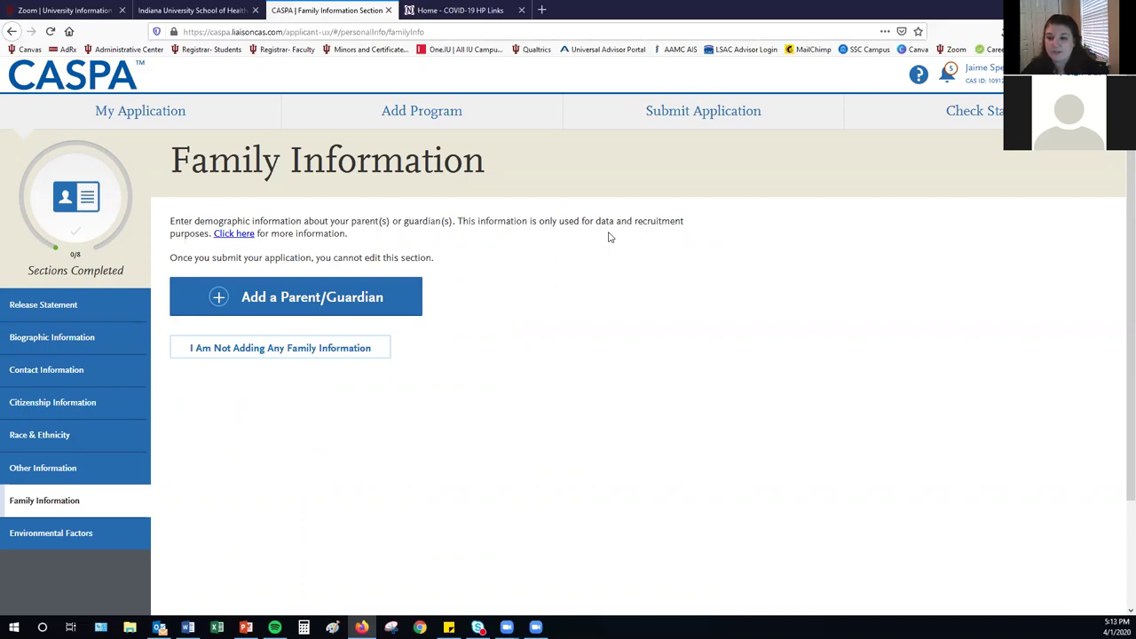
scroll(591, 263, "down", 1)
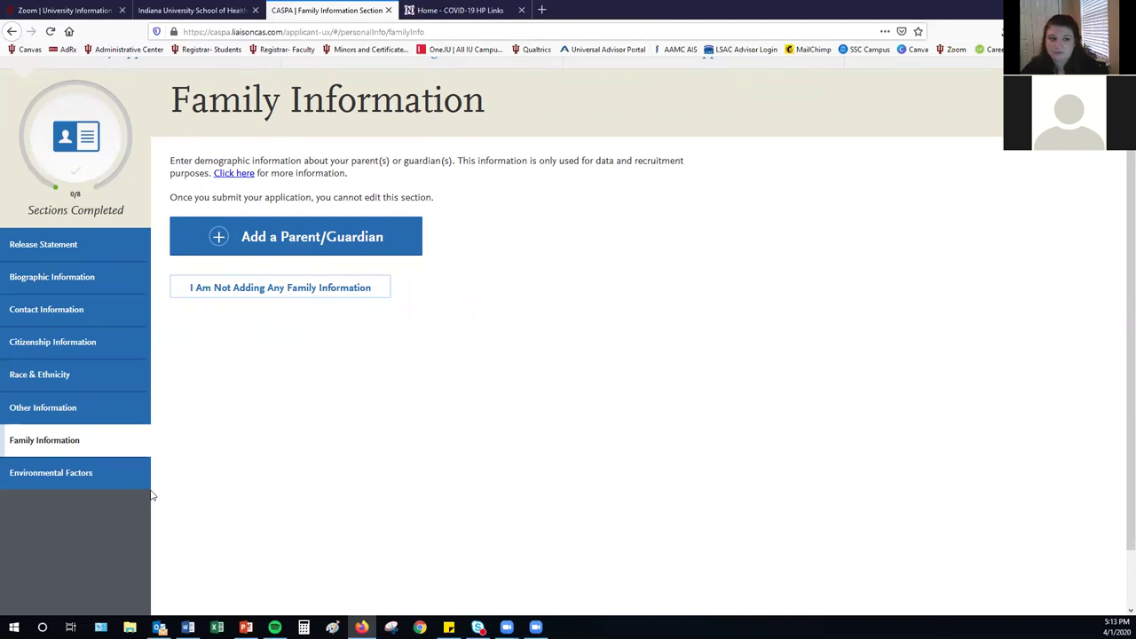
left_click(101, 484)
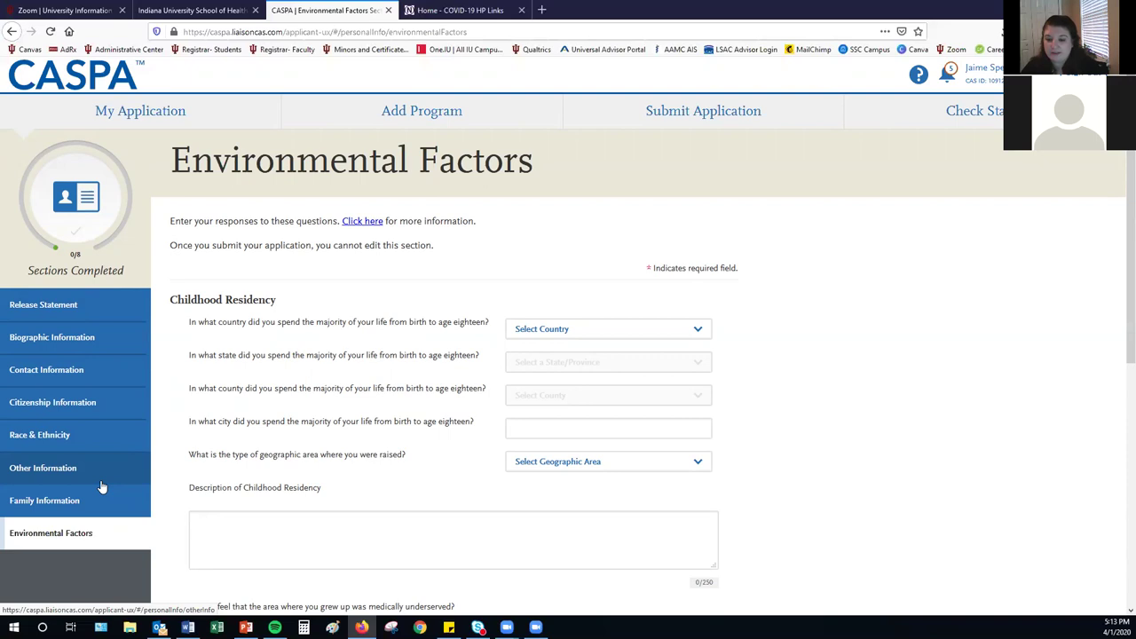
Examine the Childhood Residency and Family Situation questions in the Environmental Factors section
scroll(473, 421, "down", 2)
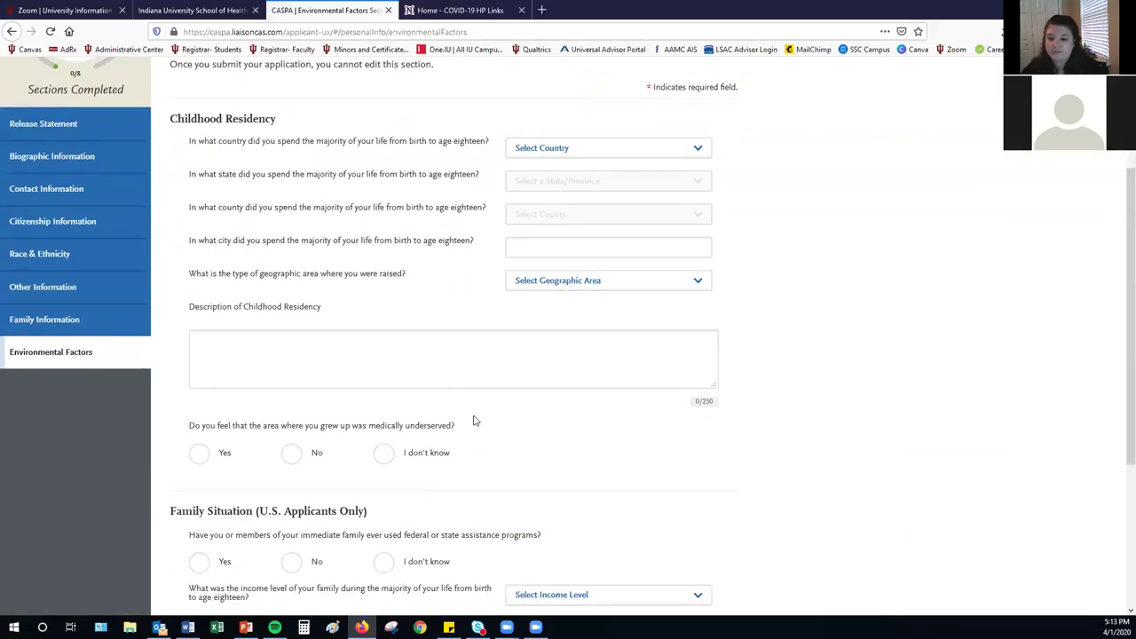
scroll(473, 421, "down", 3)
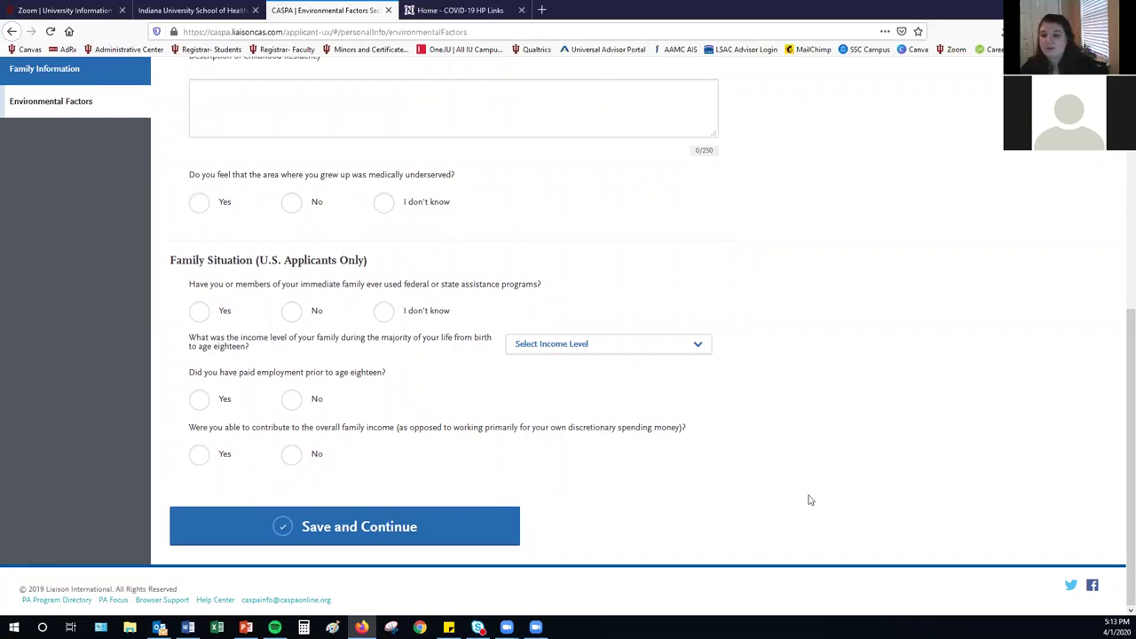
scroll(813, 502, "up", 2)
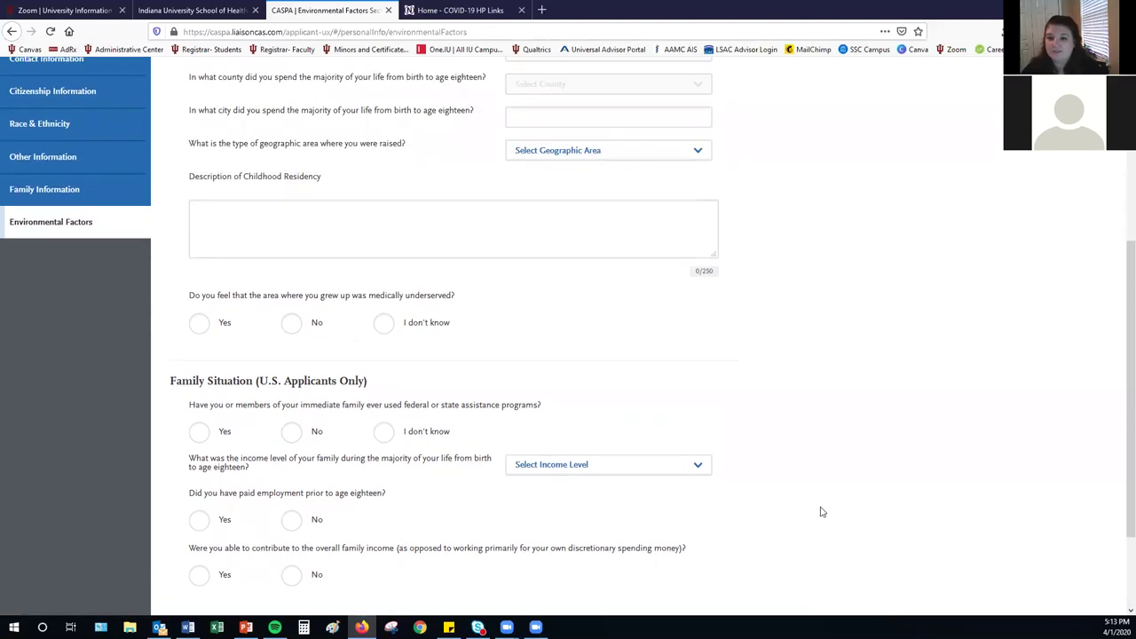
scroll(831, 507, "up", 3)
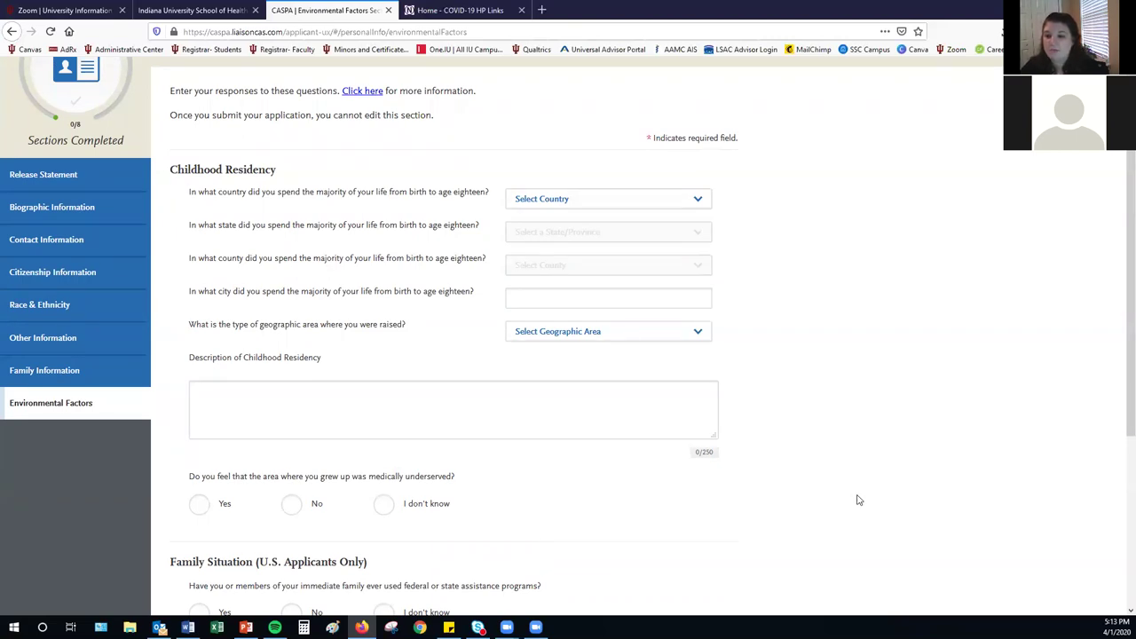
scroll(857, 491, "up", 2)
scroll(857, 492, "up", 1)
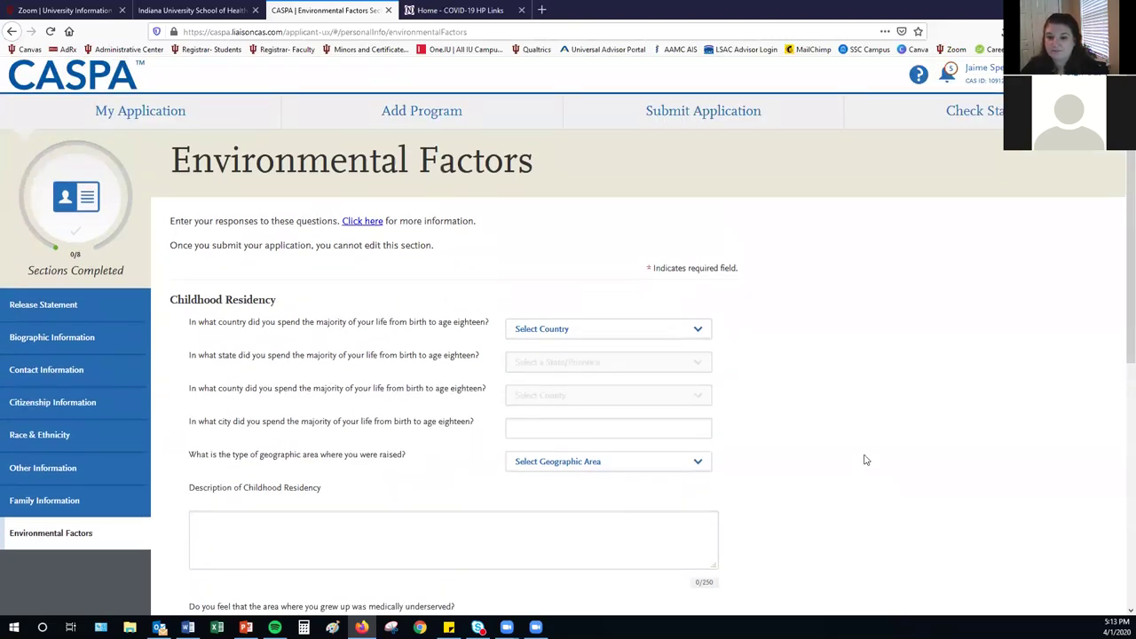
Return to the My Application dashboard and open the High Schools Attended section of Academic History
left_click(140, 110)
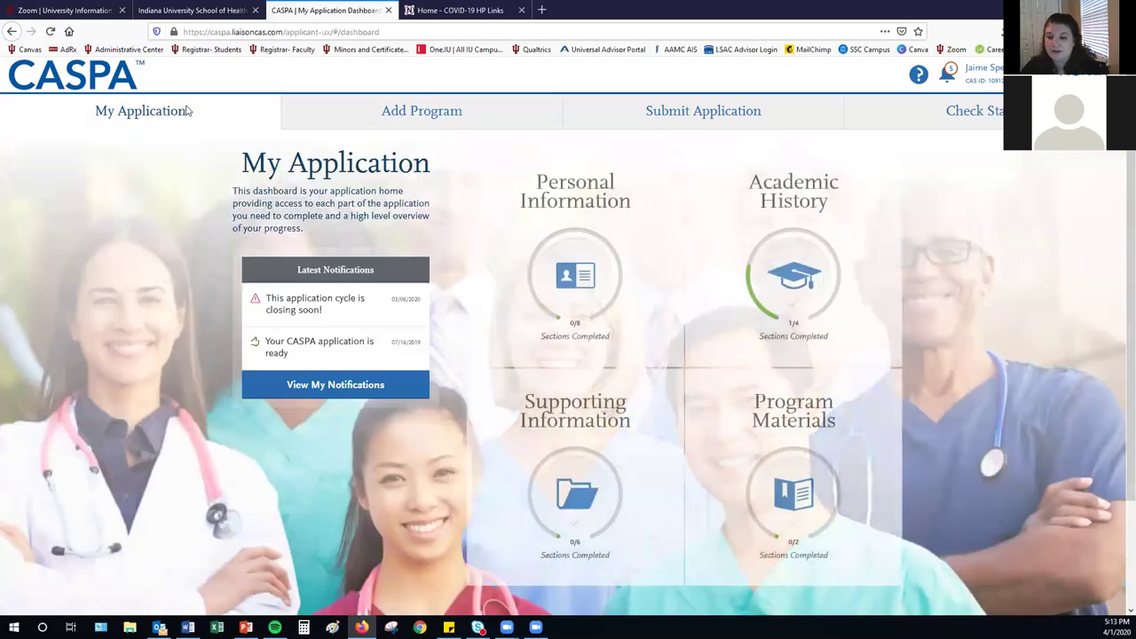
left_click(804, 182)
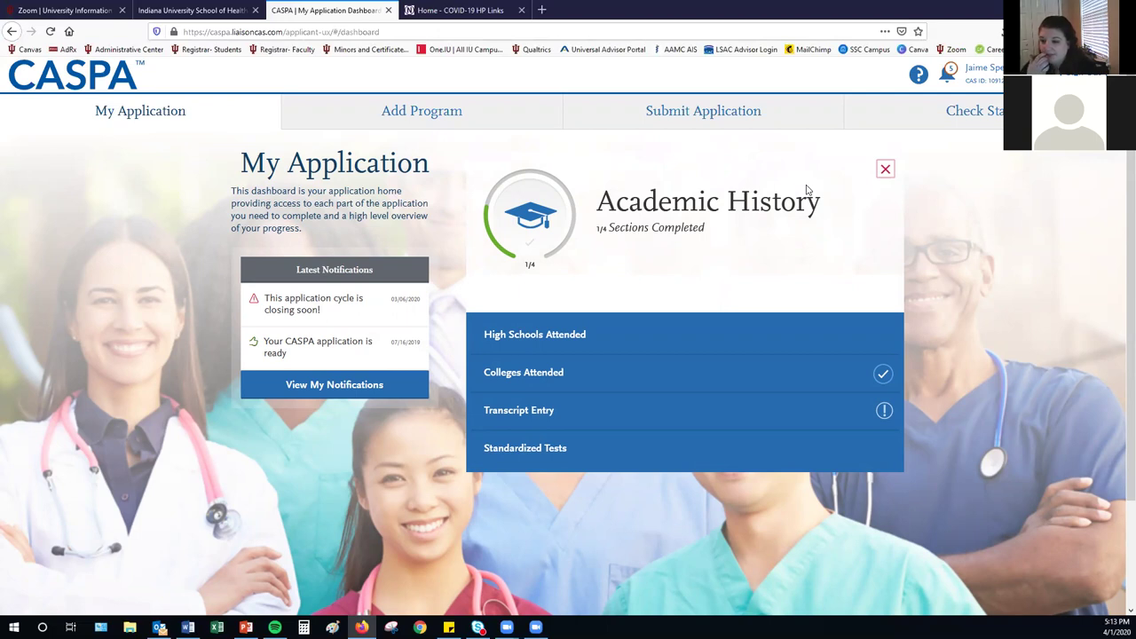
left_click(584, 345)
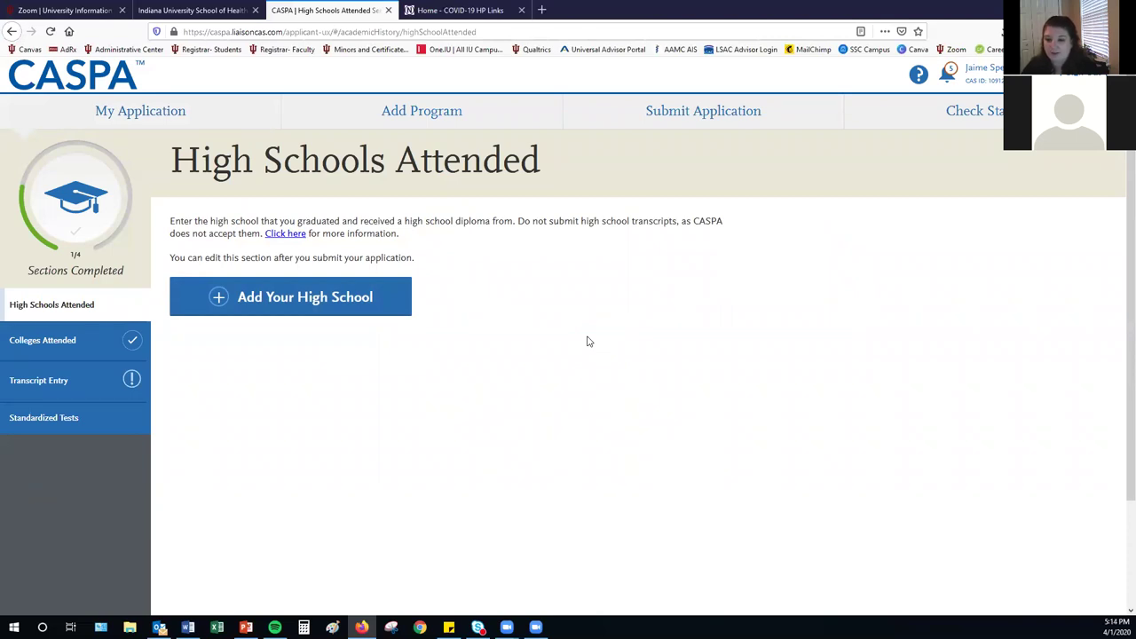
Start a new college entry in Colleges Attended and choose Indiana University - Bloomington as the institution
left_click(69, 353)
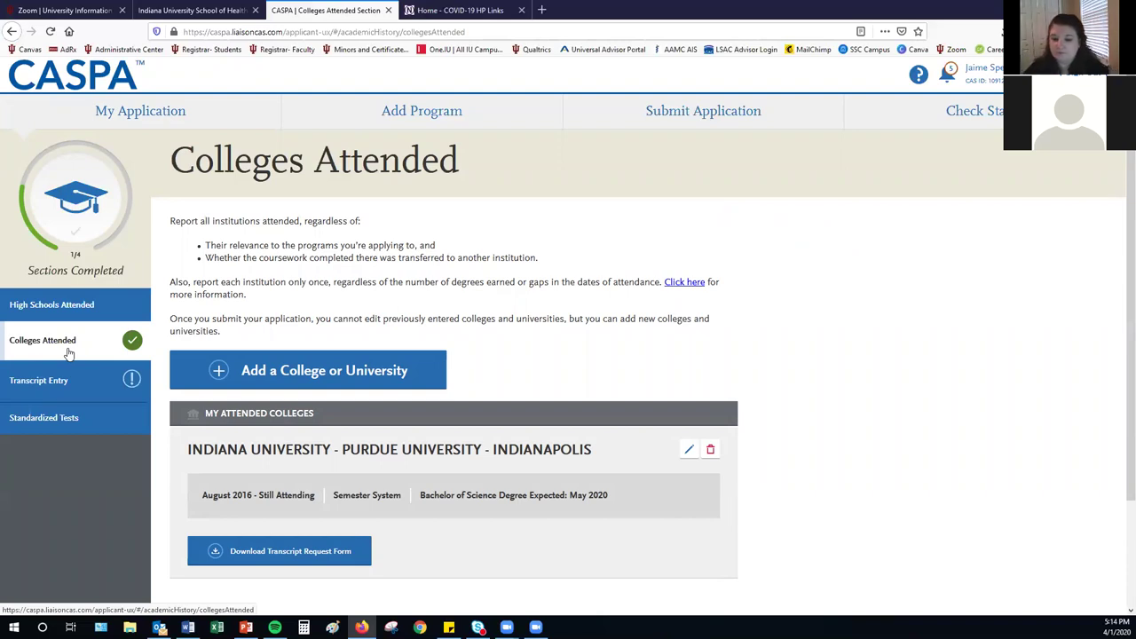
left_click(387, 389)
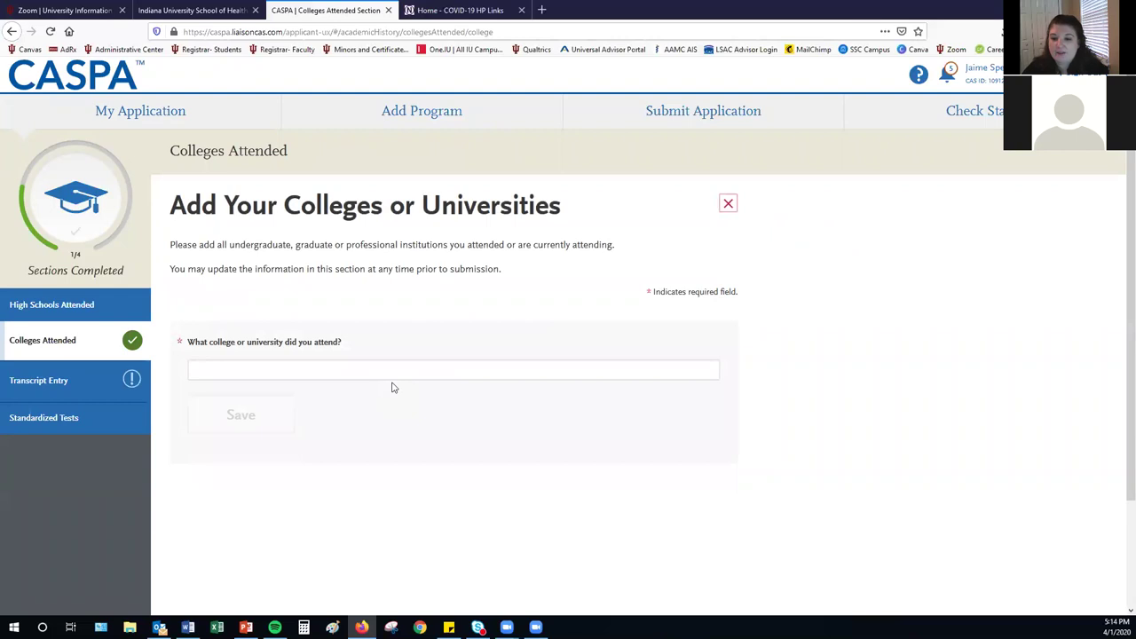
left_click(332, 366)
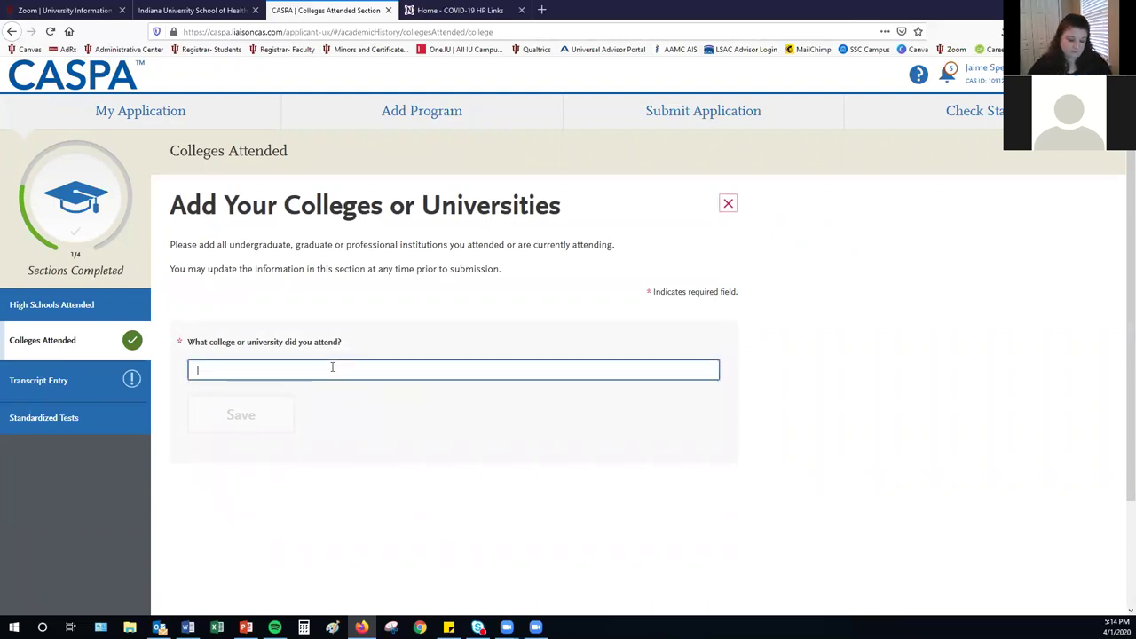
type("indiana")
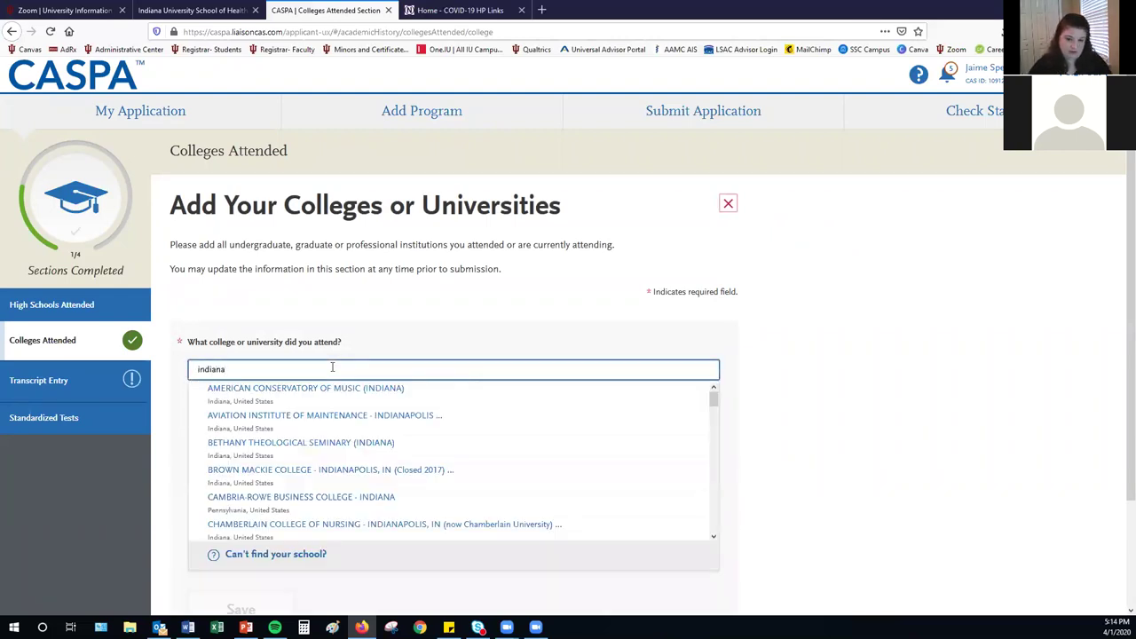
type(" university")
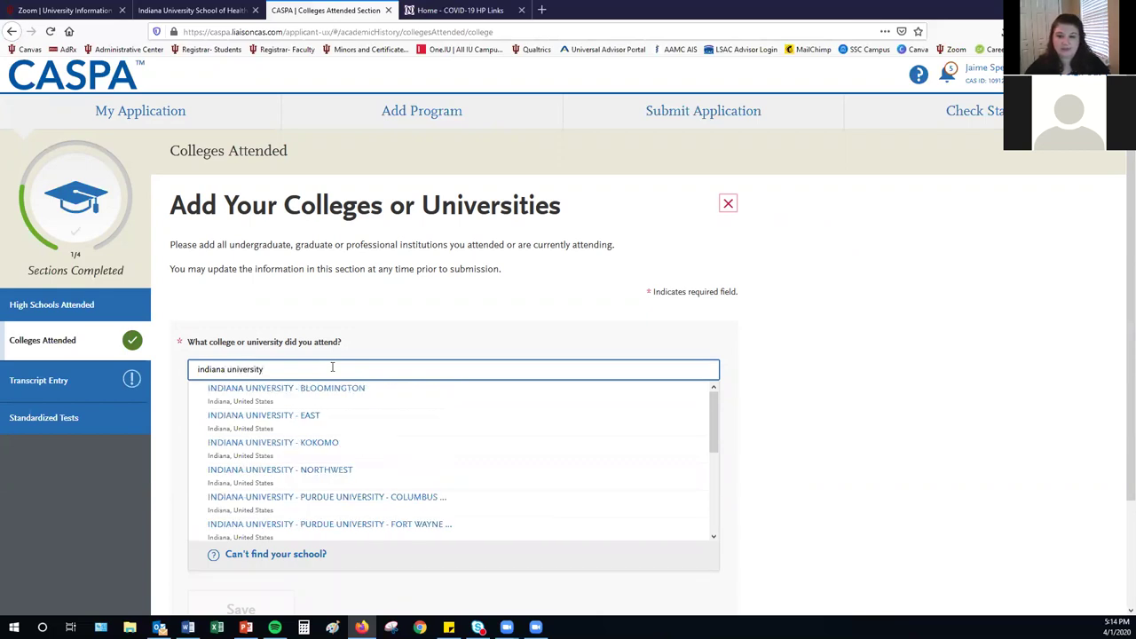
left_click(292, 392)
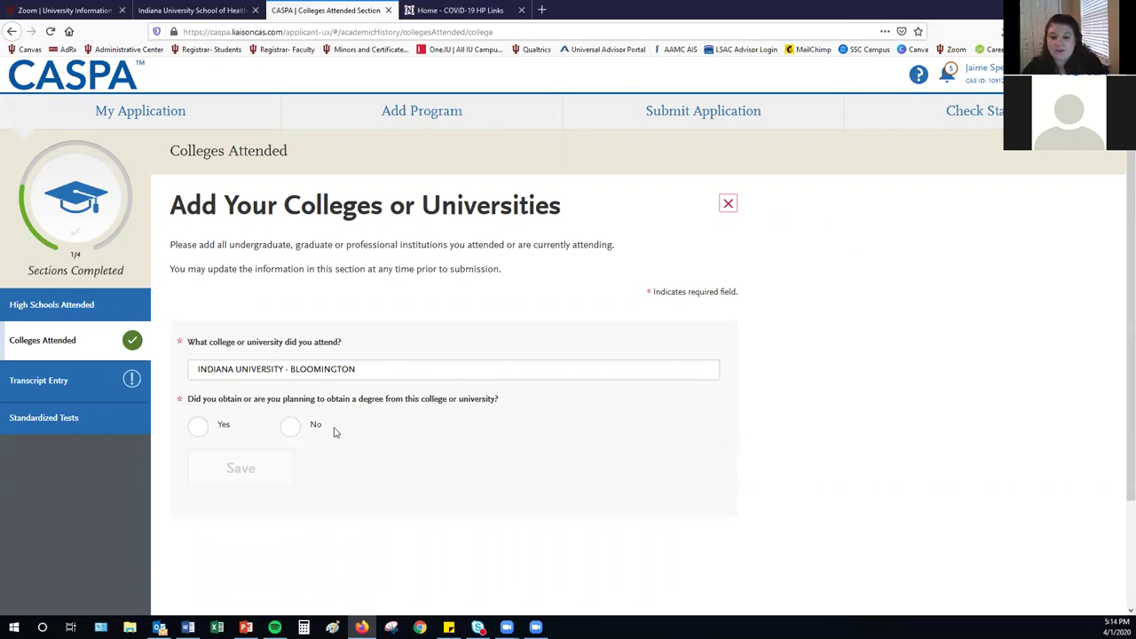
Answer Yes to the degree question and select the Semester term system, and leave the college entry without saving it
left_click(290, 426)
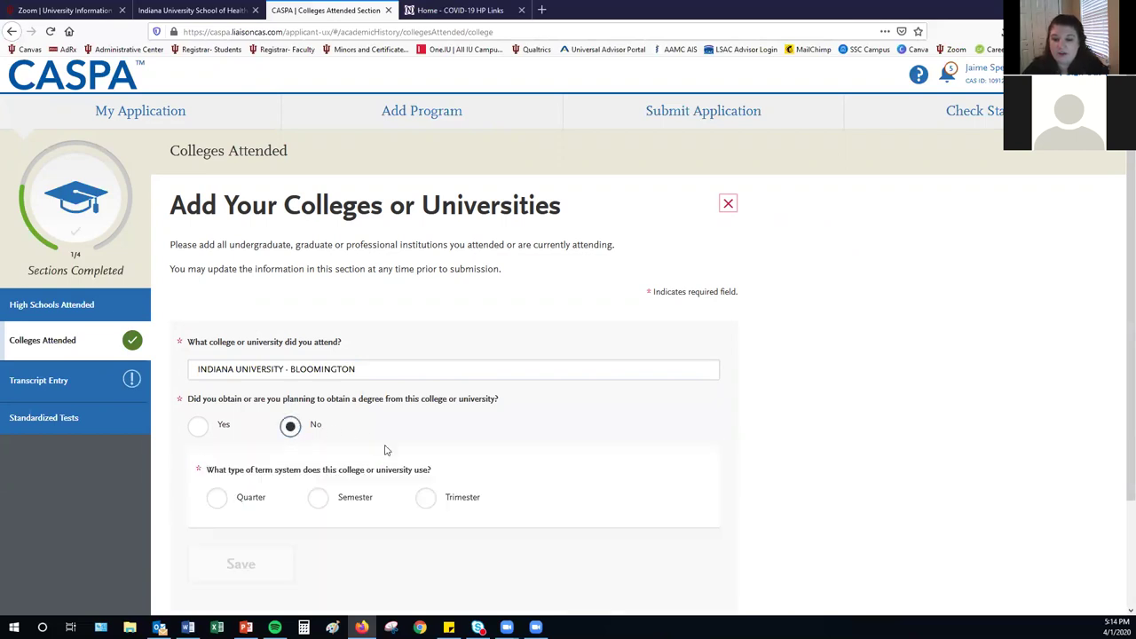
left_click(199, 426)
scroll(448, 417, "down", 3)
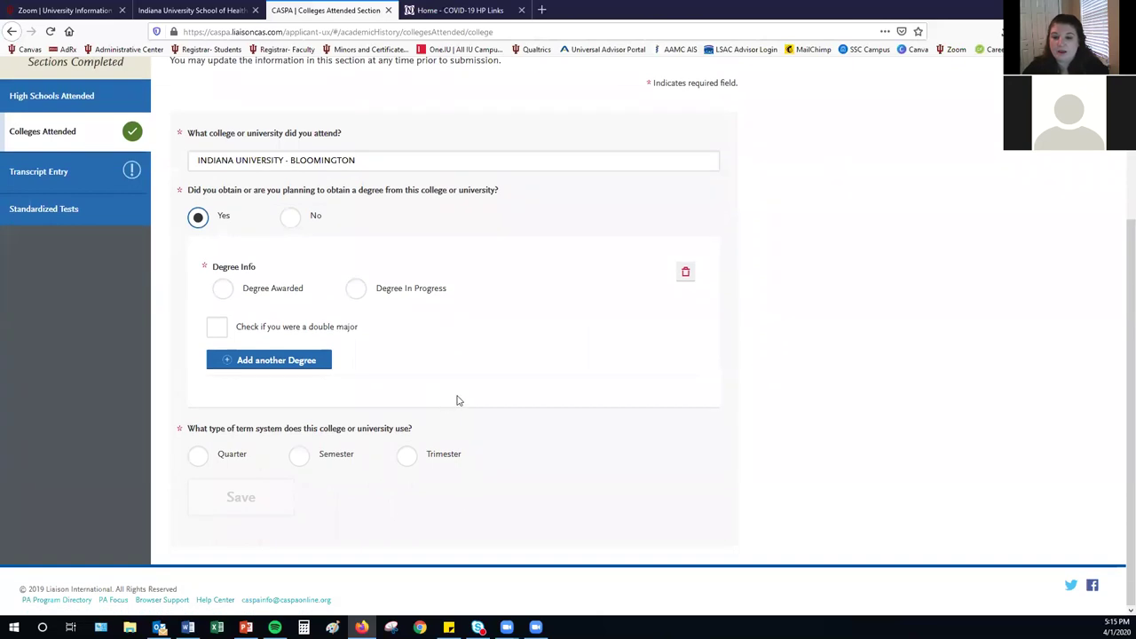
left_click(298, 459)
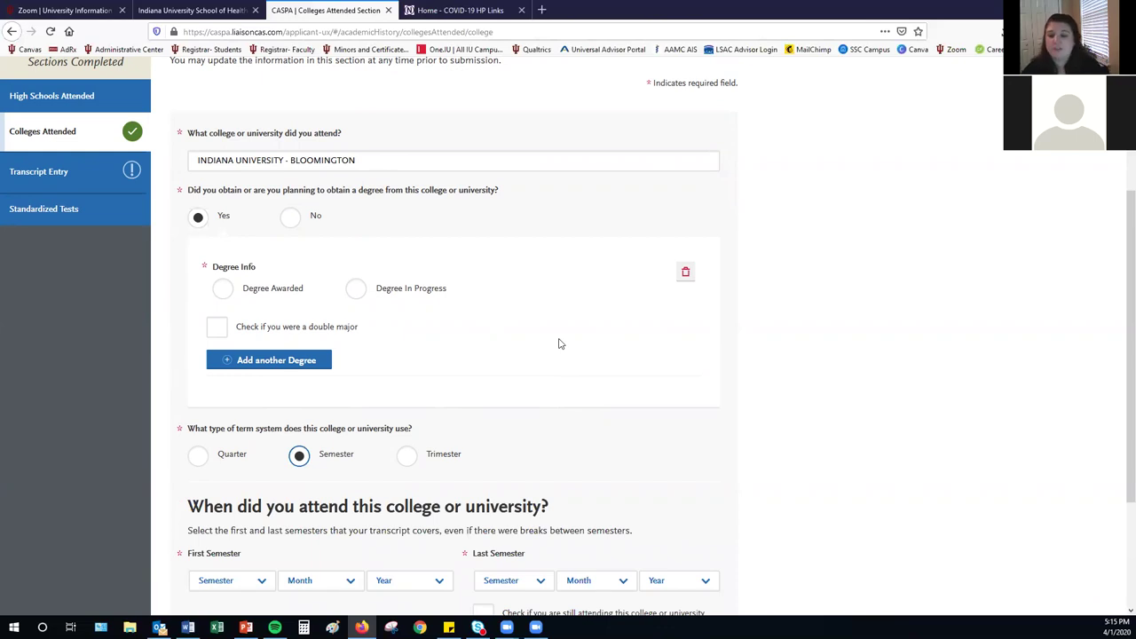
scroll(561, 350, "down", 2)
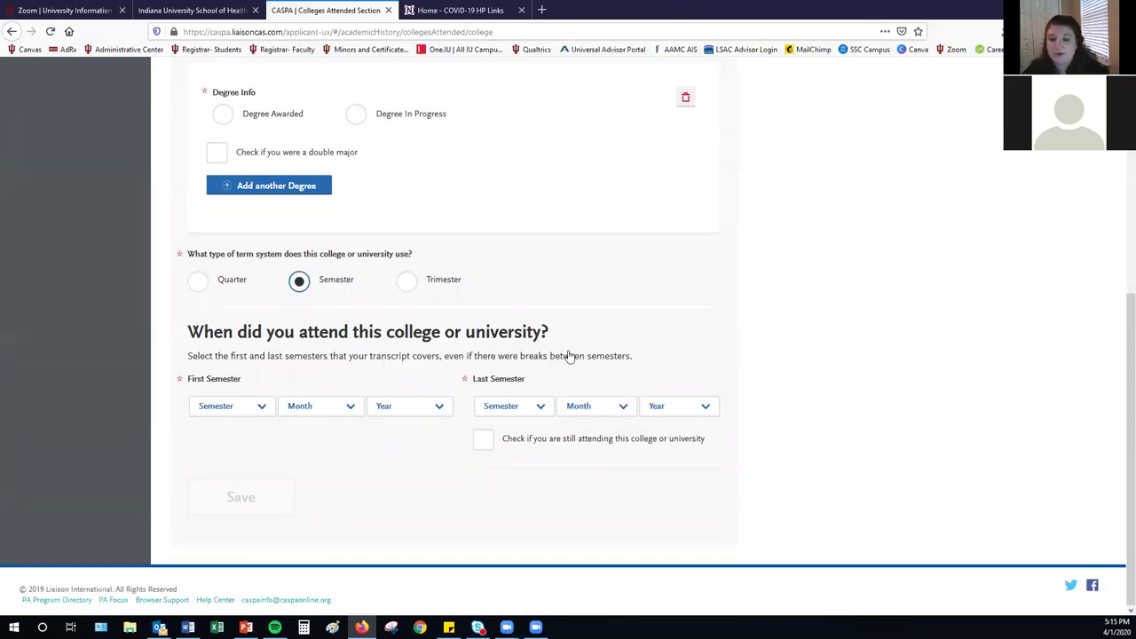
scroll(568, 351, "up", 4)
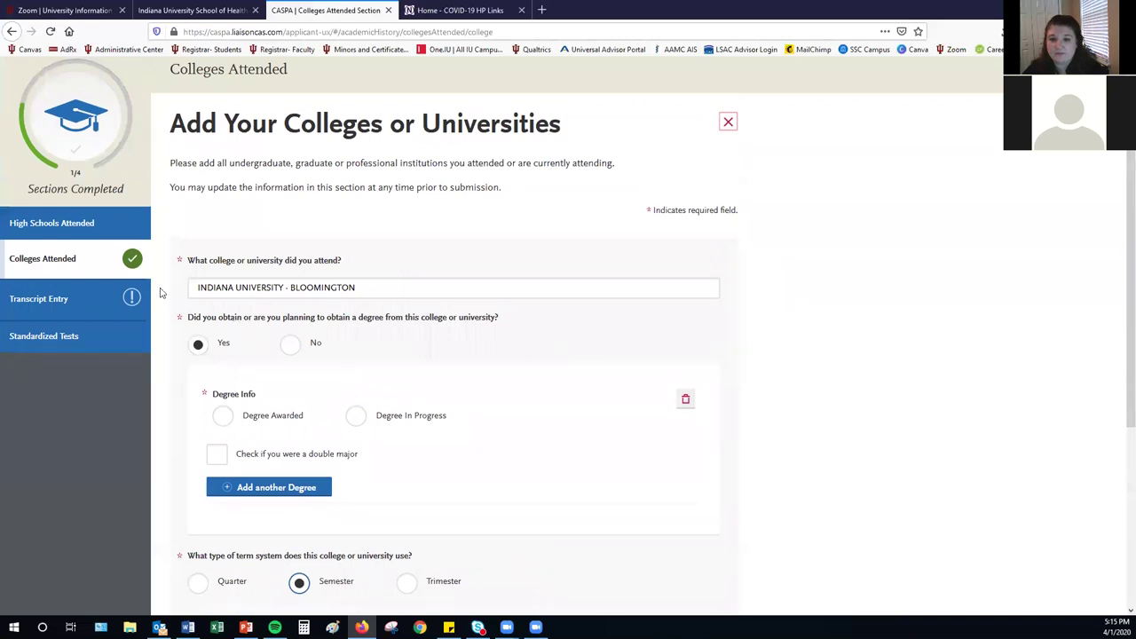
left_click(65, 262)
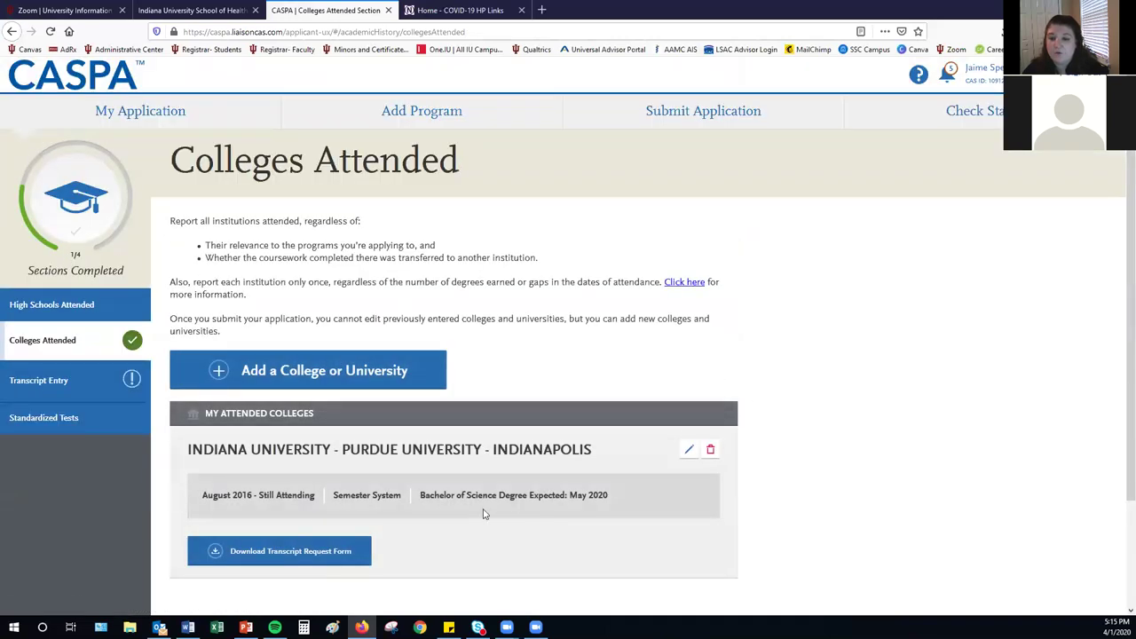
Download the transcript request form for Indiana University - Purdue University - Indianapolis and try to open it
left_click(299, 551)
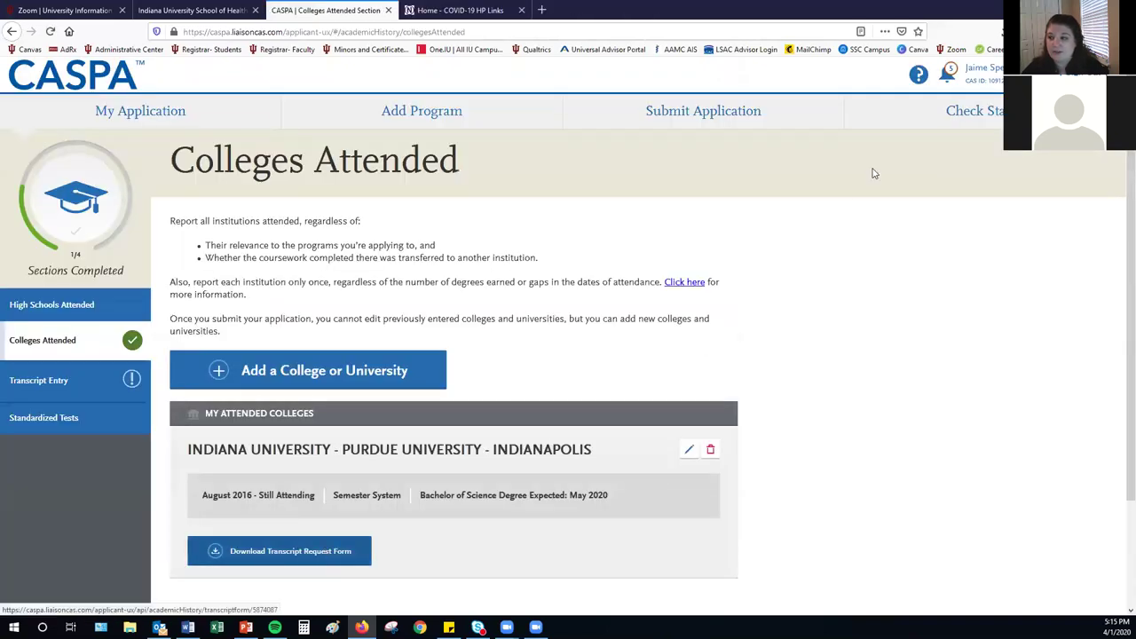
left_click(997, 31)
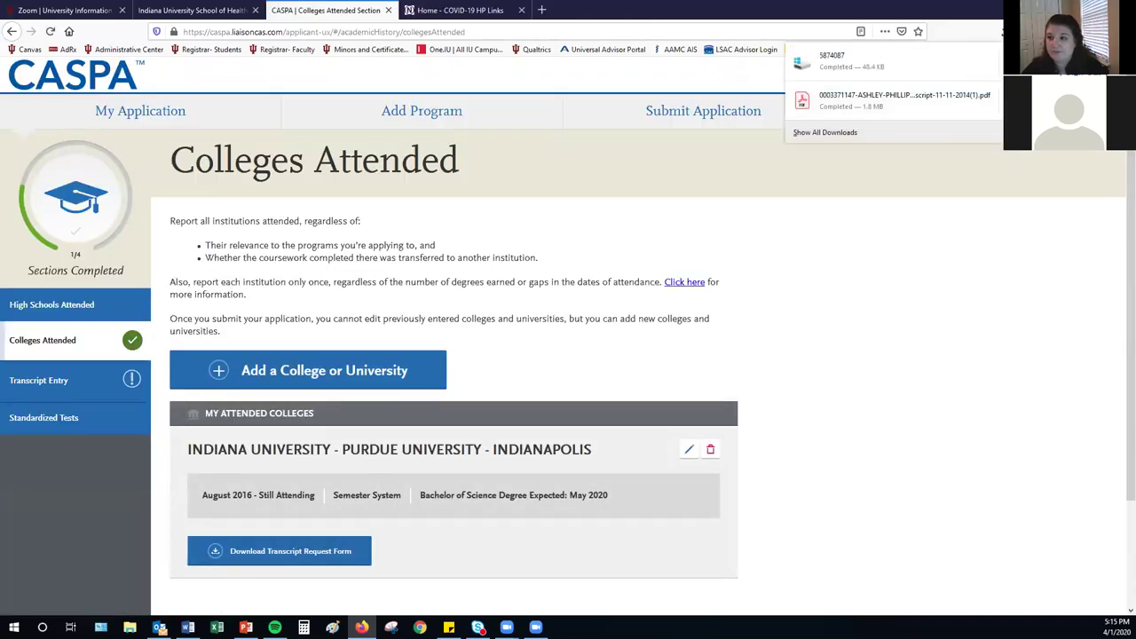
left_click(849, 63)
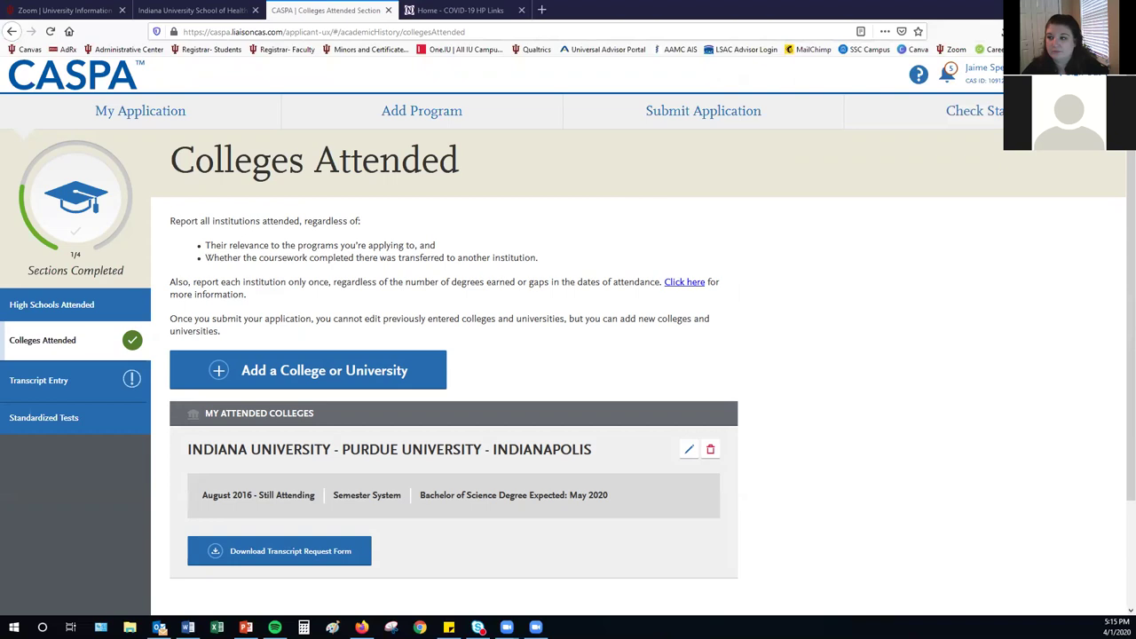
Download another copy of the transcript request form, try to view it in the browser, and close its tab
left_click(284, 551)
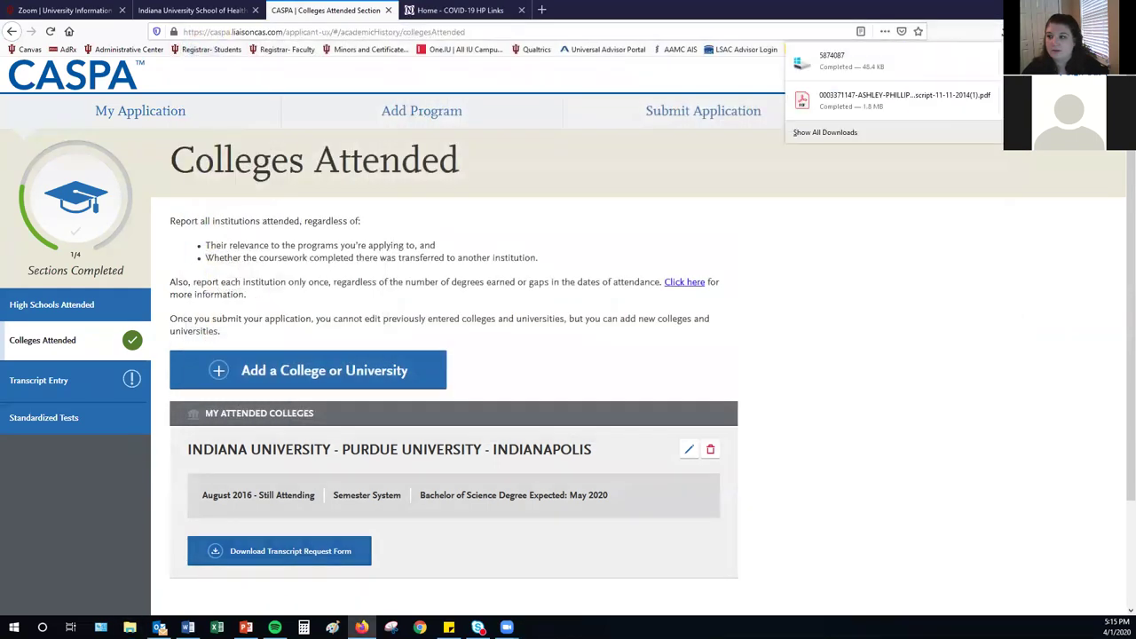
left_click(893, 206)
left_click(311, 552)
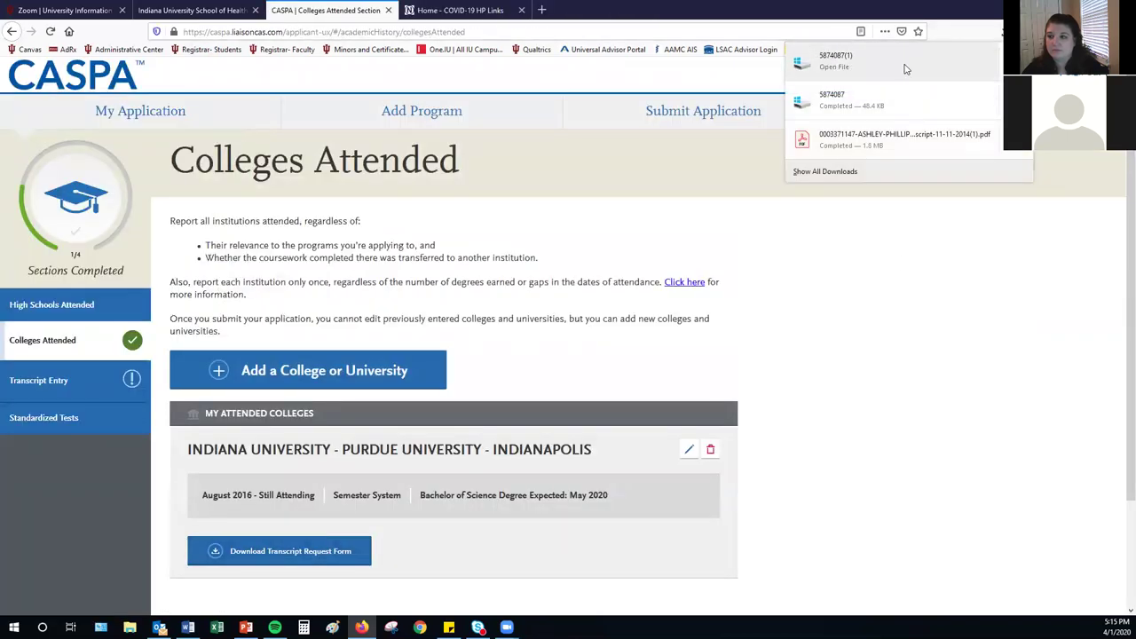
left_click(906, 69)
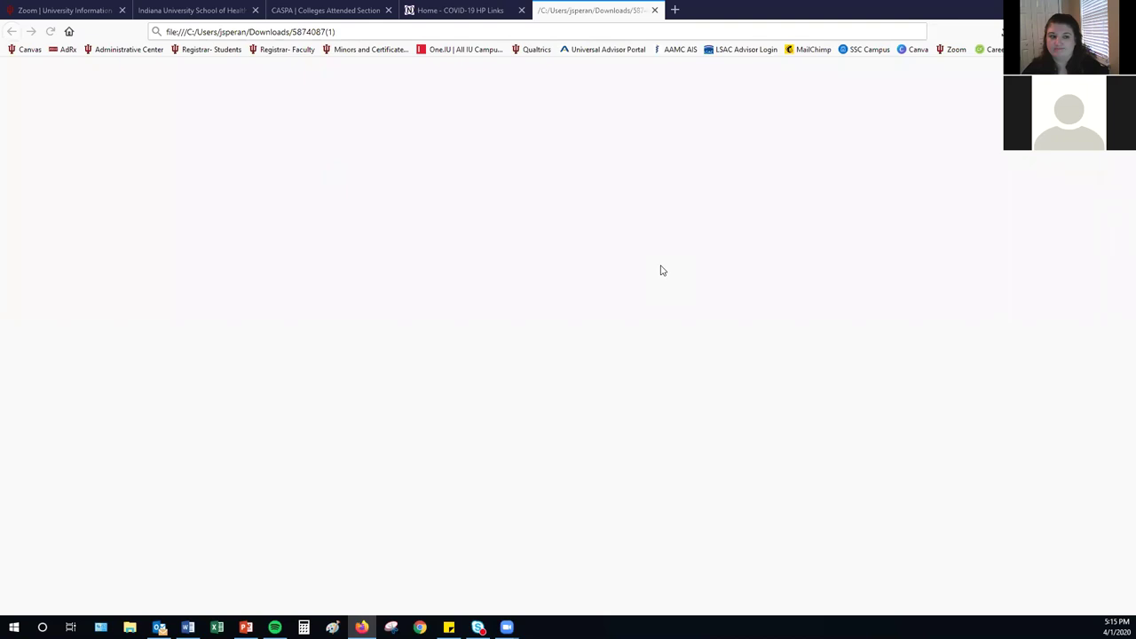
left_click(654, 10)
key("ctrl+n")
key("ctrl+w")
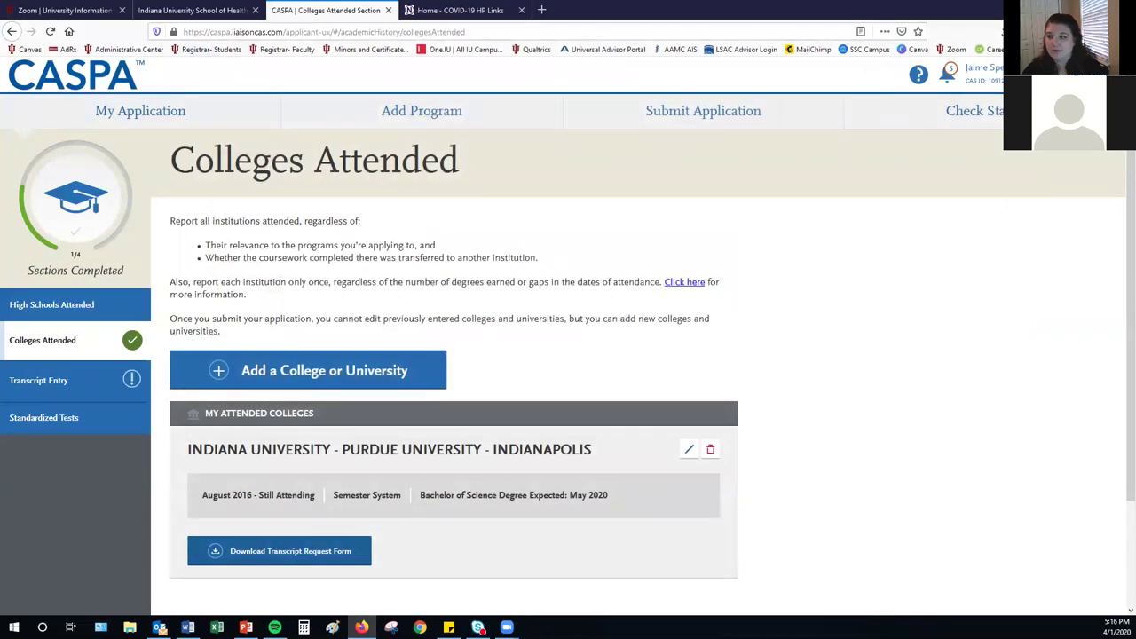
Download the transcript request form once more and open the newest copy in Adobe Acrobat
left_click(278, 551)
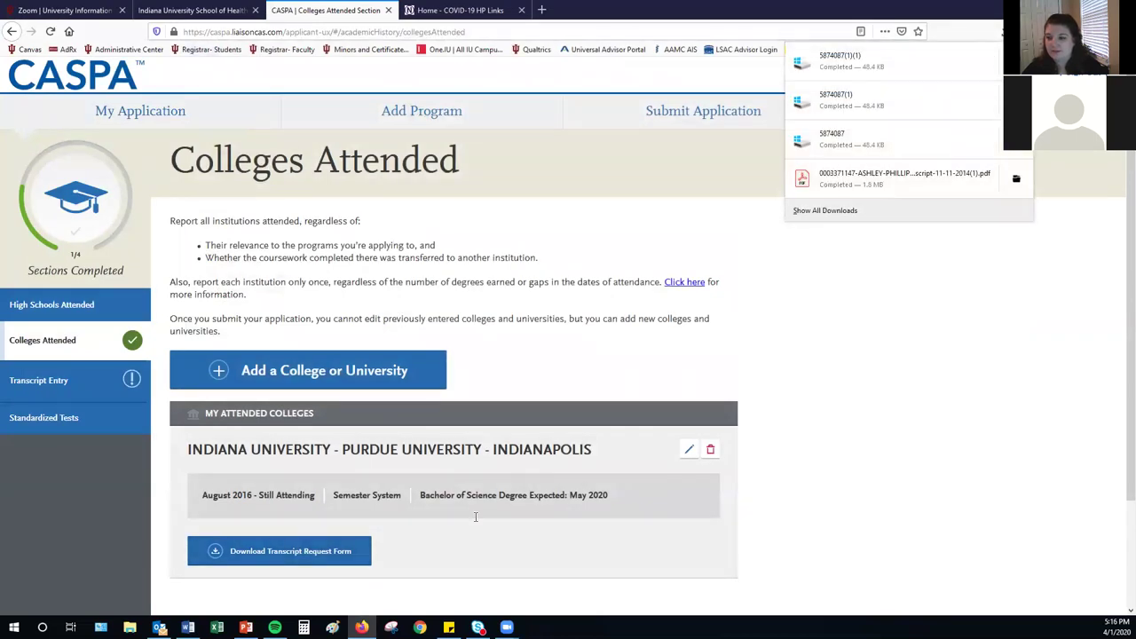
left_click(297, 550)
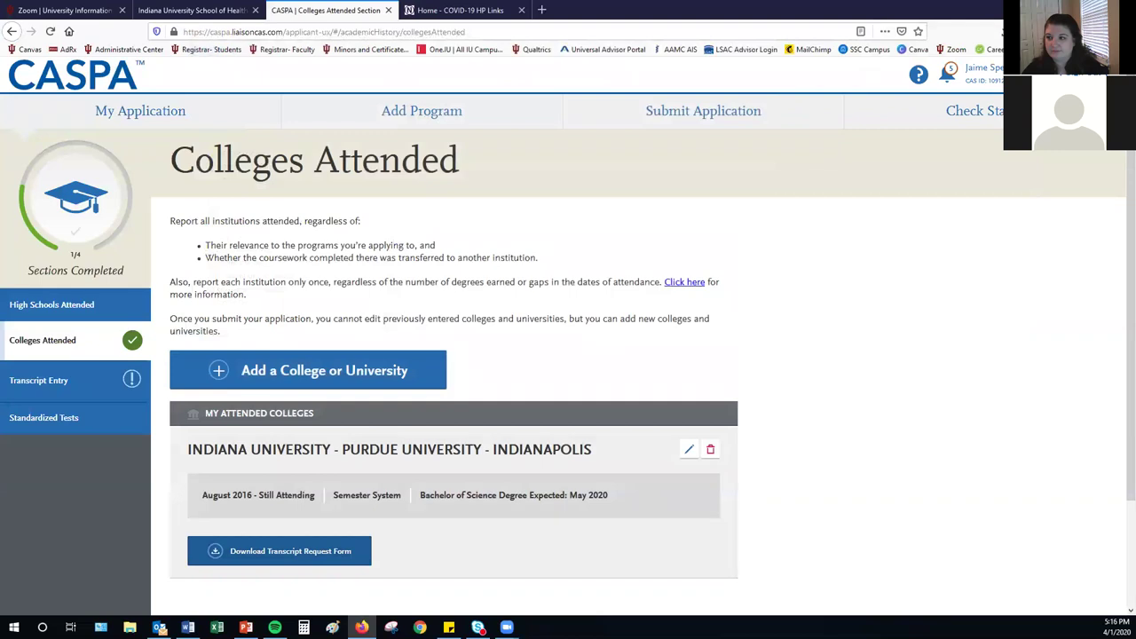
left_click(932, 56)
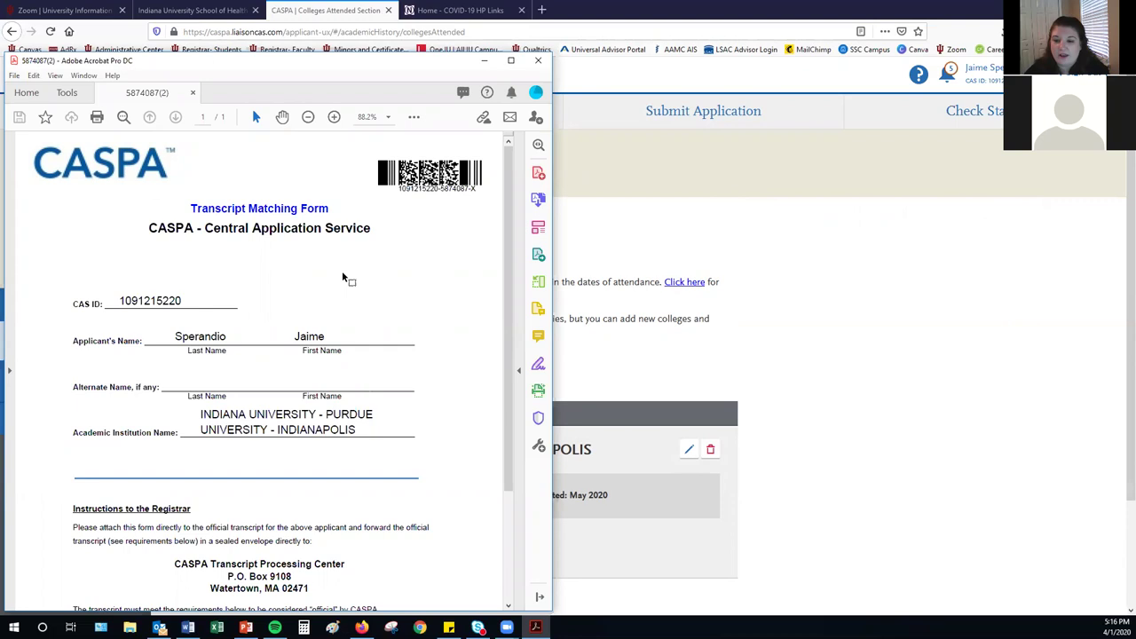
Review the Transcript Matching Form's applicant fields and registrar instructions beside the Colleges Attended page, and close Adobe Acrobat
scroll(382, 306, "down", 2)
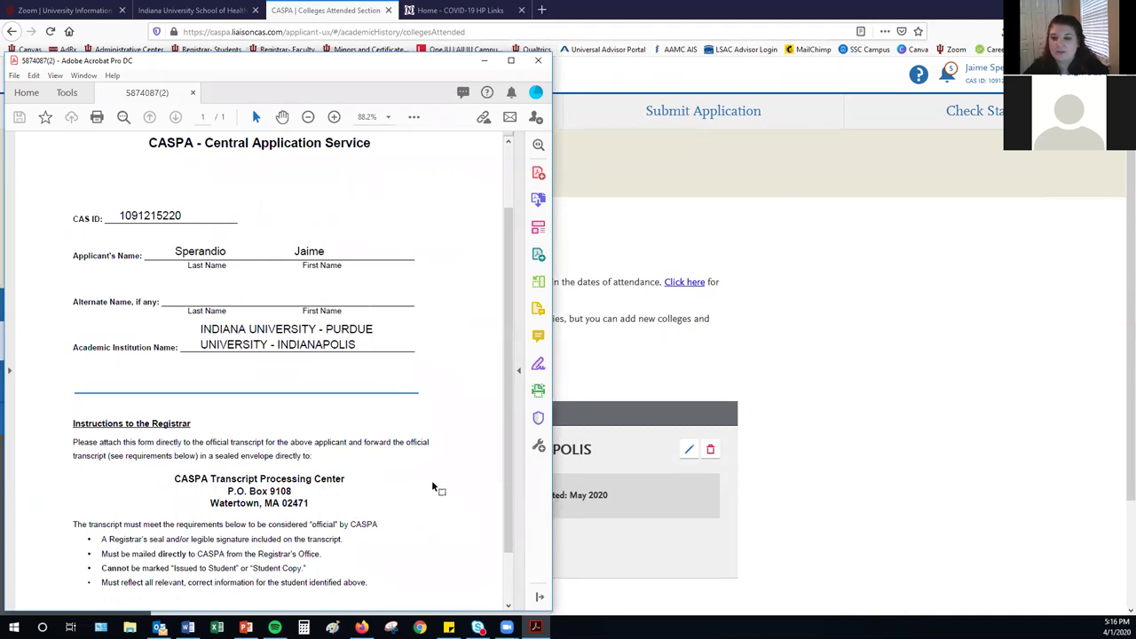
scroll(432, 480, "up", 2)
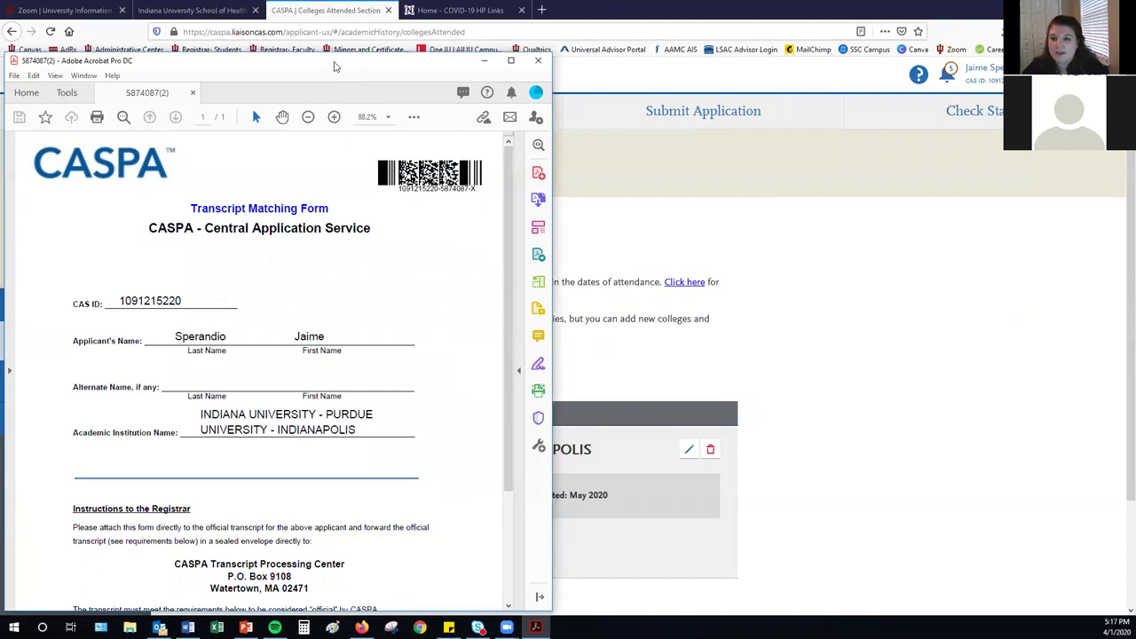
left_click_drag(346, 67, 878, 66)
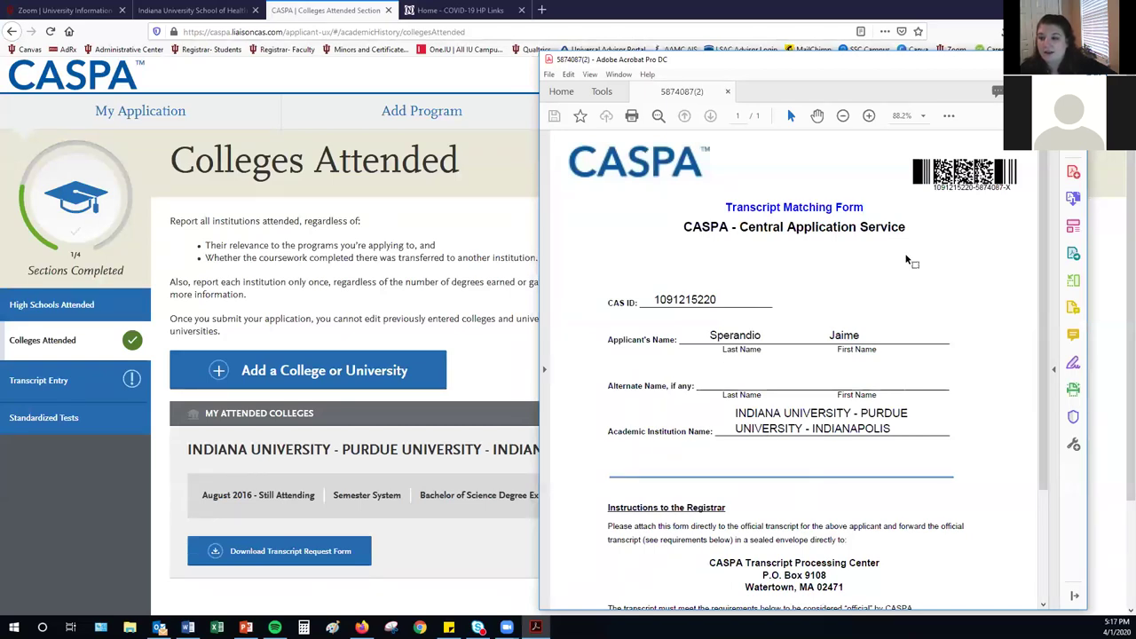
left_click(728, 93)
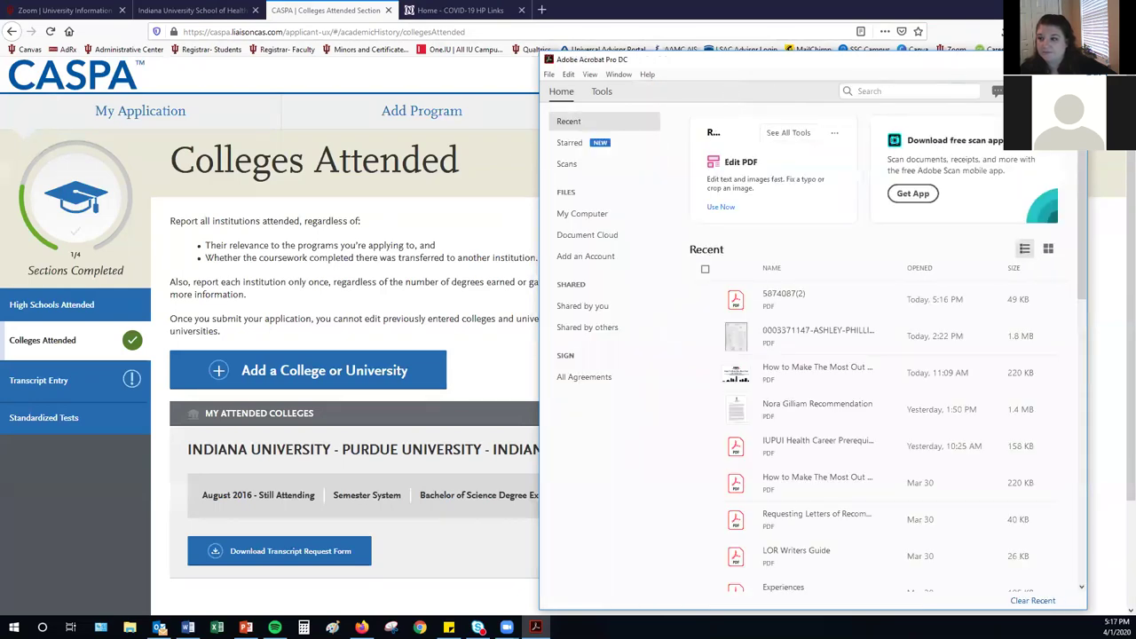
left_click(1072, 60)
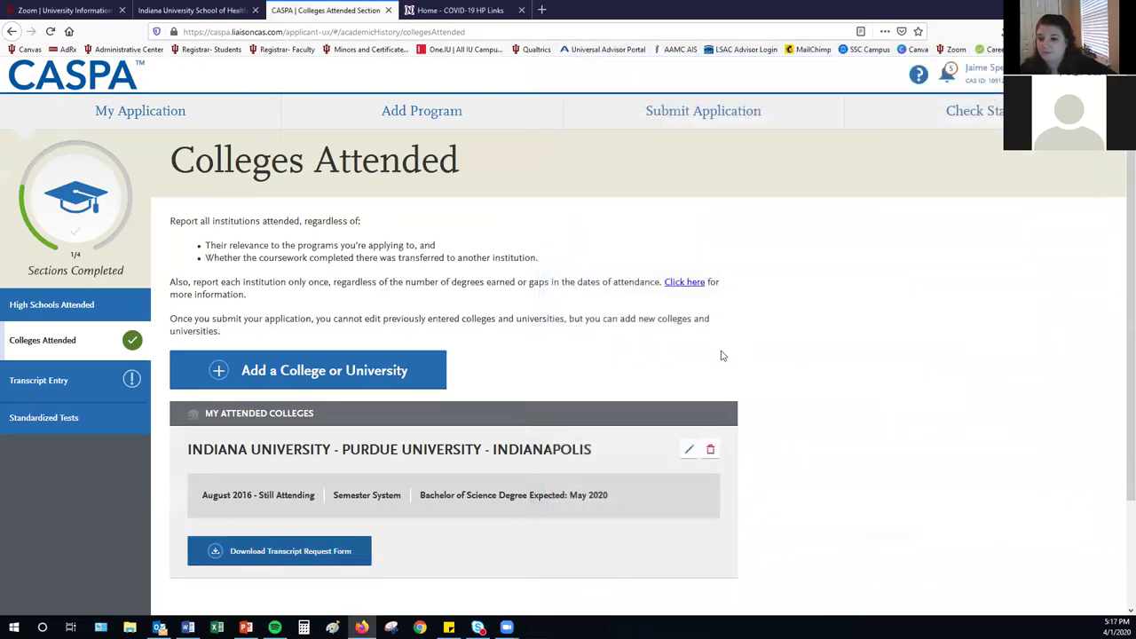
Open the Indiana University - Purdue University - Indianapolis transcript in Transcript Entry and start editing its Fall 2016 Freshman semester
left_click(59, 387)
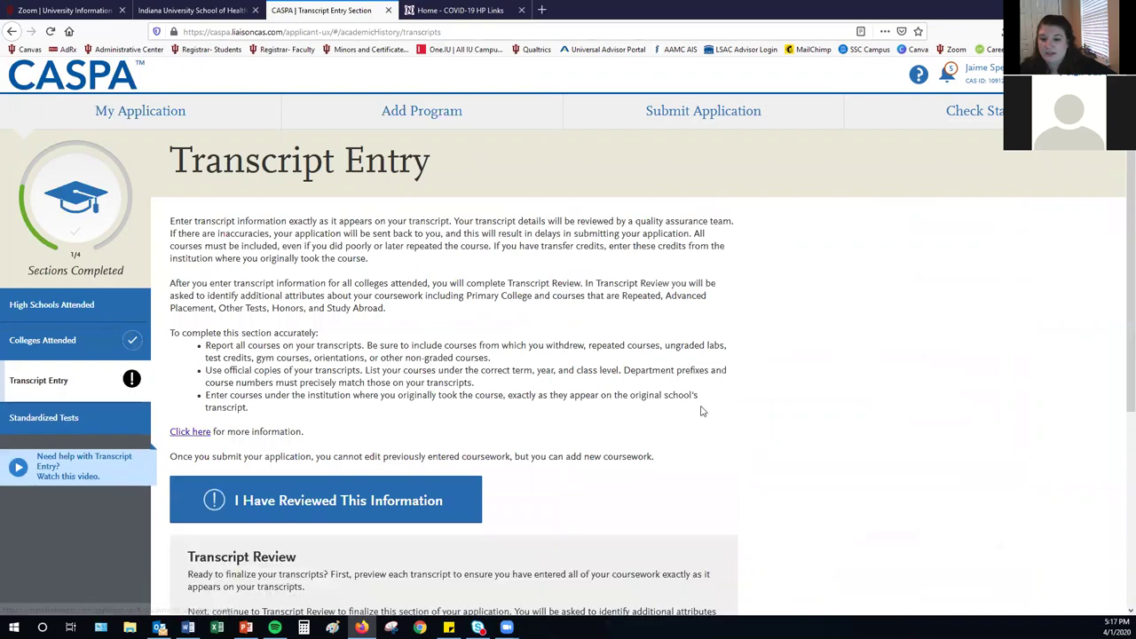
scroll(703, 408, "down", 3)
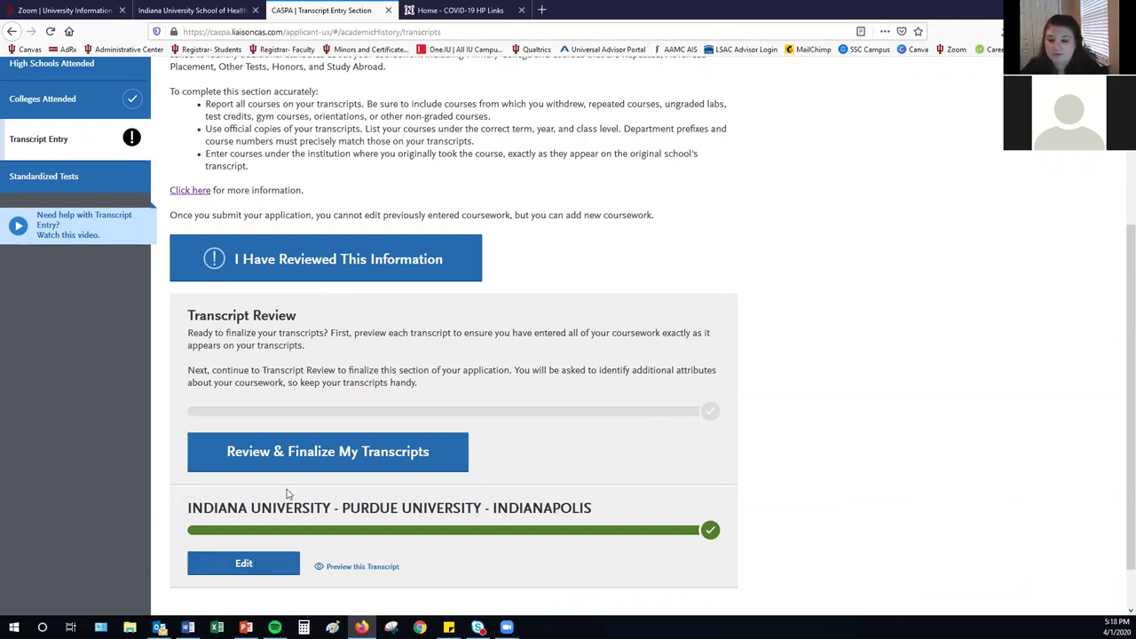
left_click(260, 568)
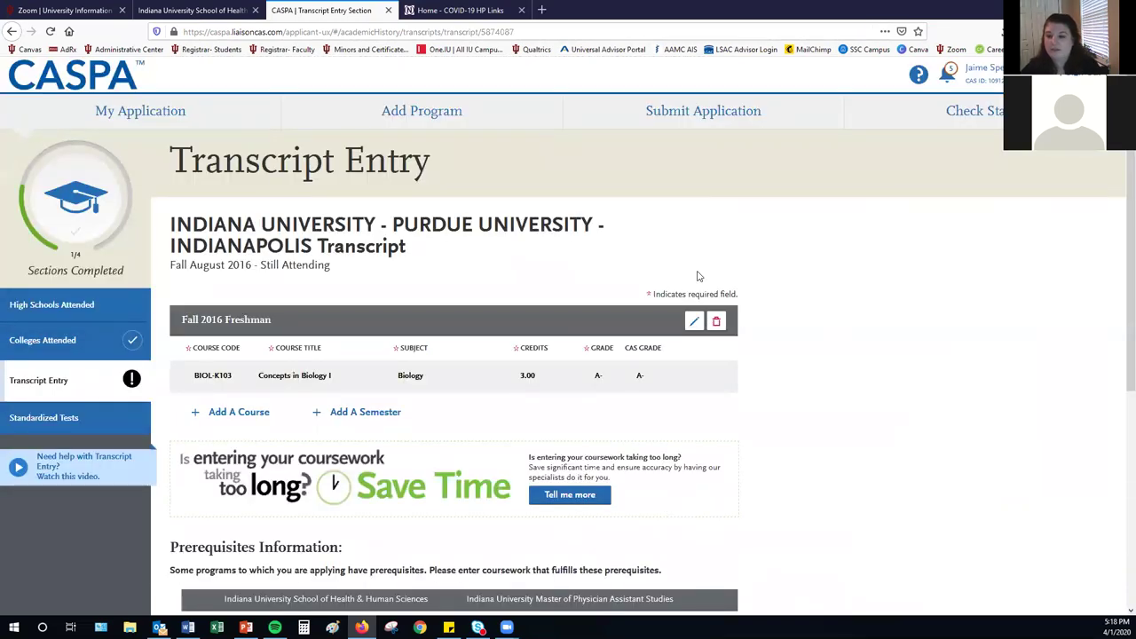
left_click(694, 321)
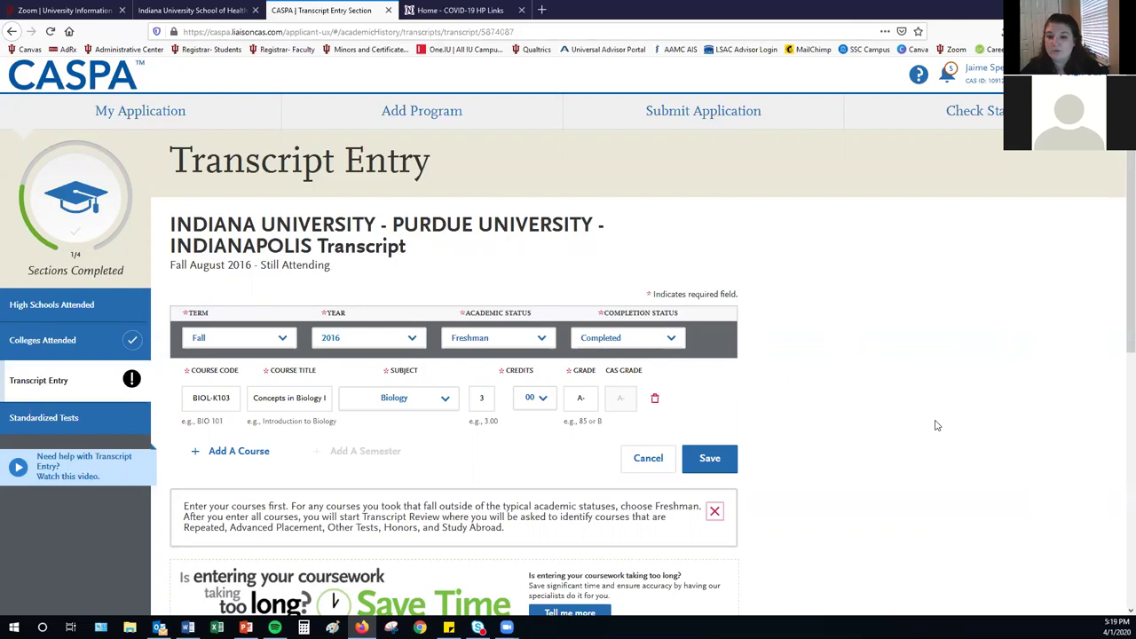
Examine the subject choices for the BIOL-K103 course and the prerequisites listed for each program below the transcript
scroll(936, 426, "down", 1)
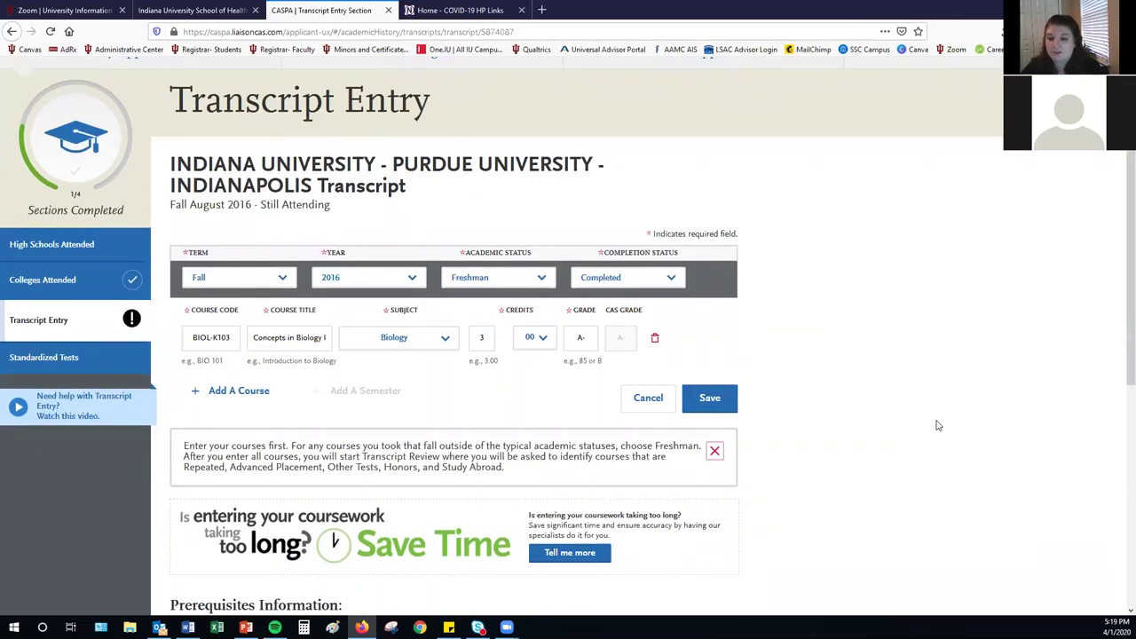
left_click(445, 348)
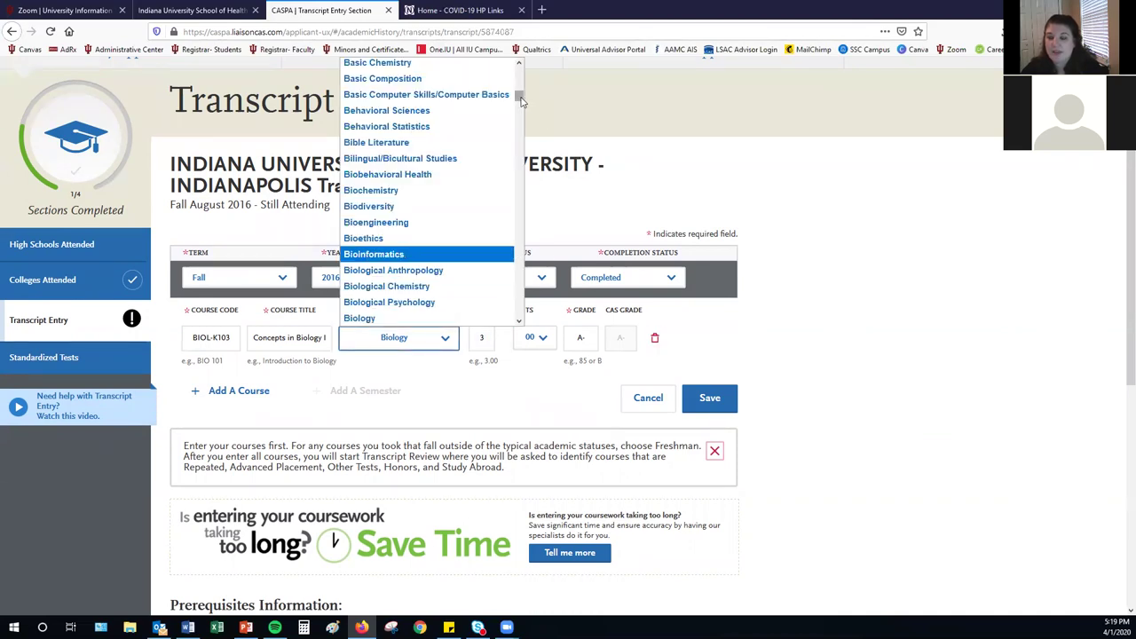
left_click_drag(521, 101, 520, 312)
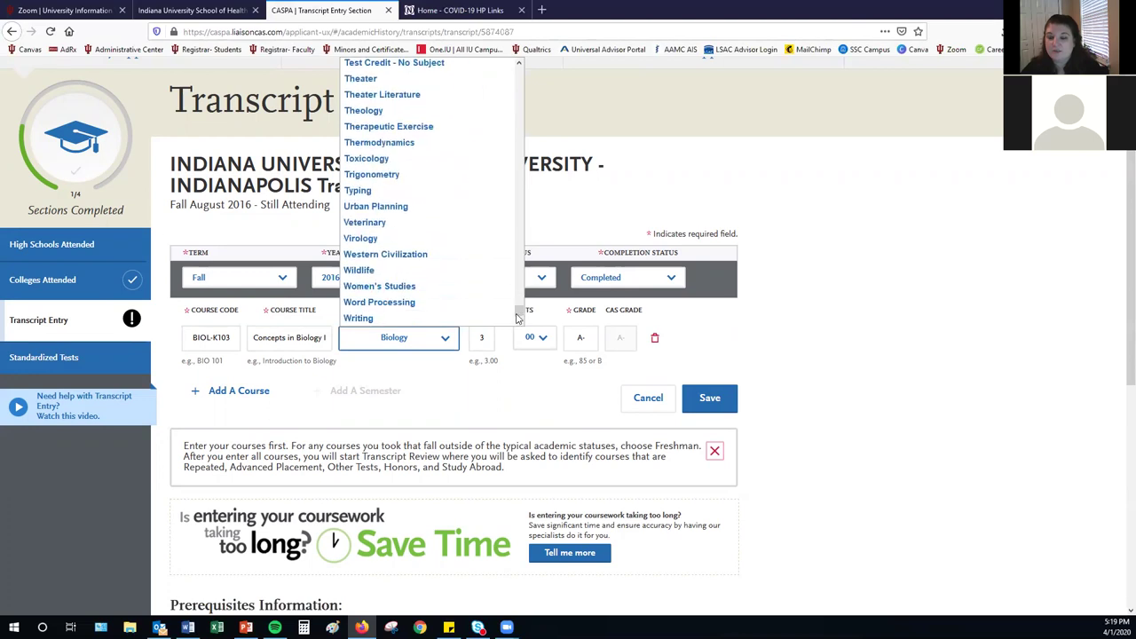
left_click(917, 321)
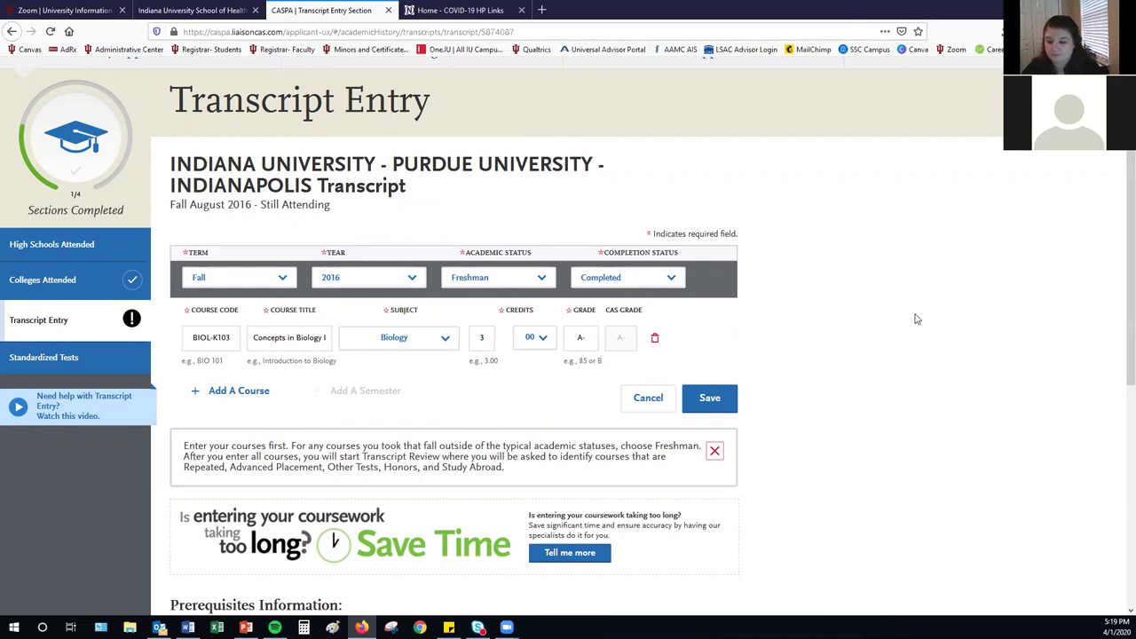
scroll(916, 319, "down", 5)
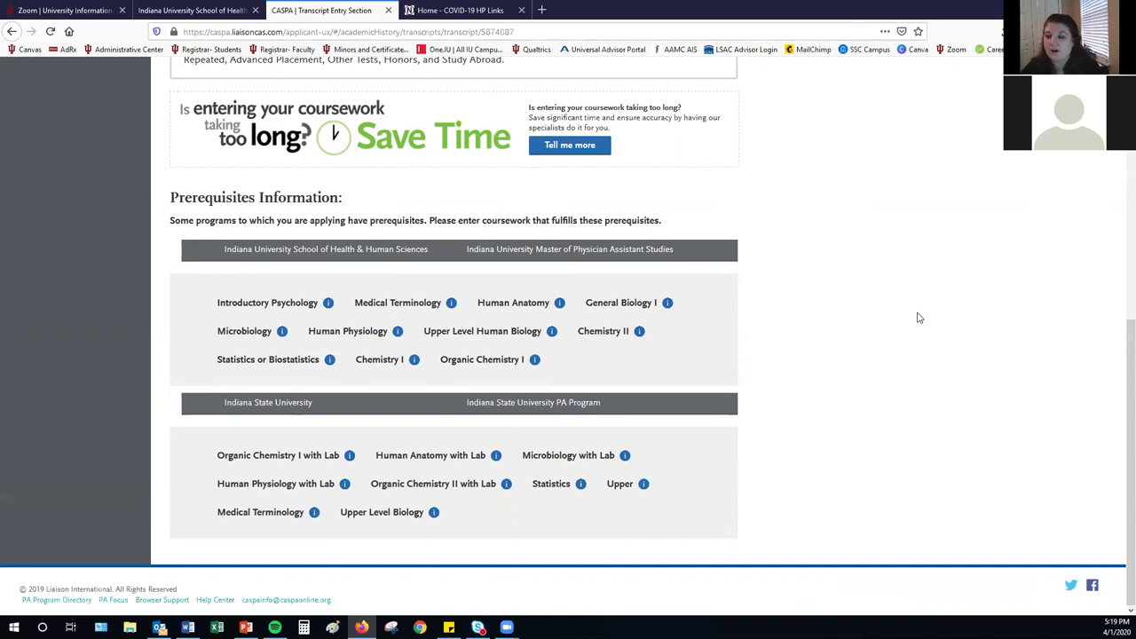
scroll(919, 317, "up", 5)
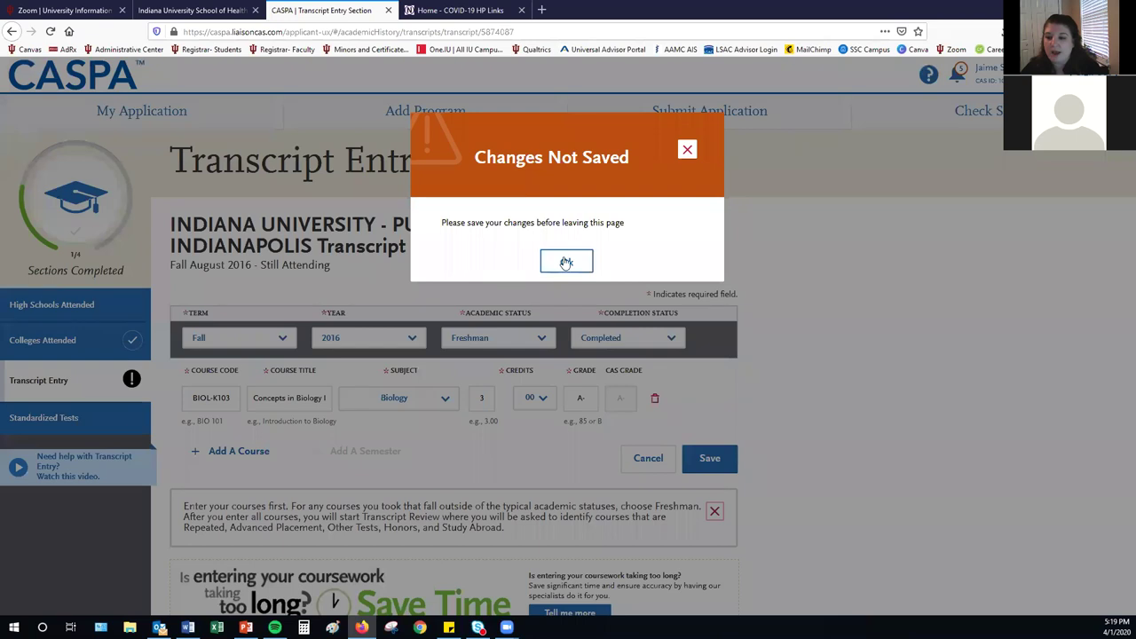
Cancel the semester edit and return to the Transcript Entry overview to look over its Transcript Review area
left_click(563, 261)
left_click(651, 457)
left_click(72, 384)
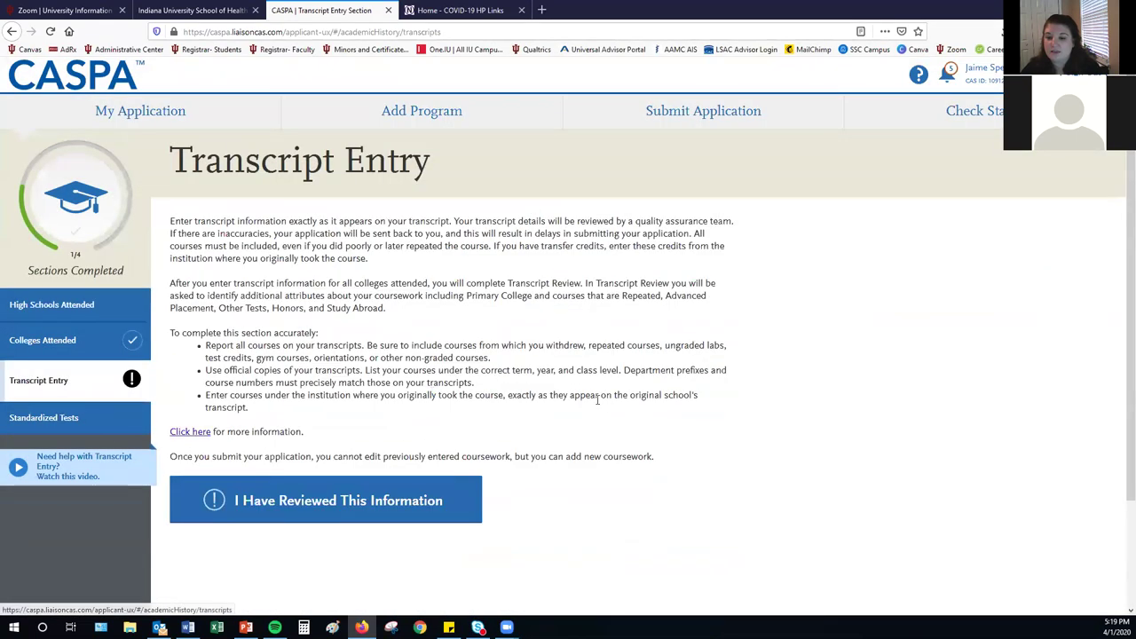
scroll(598, 401, "down", 5)
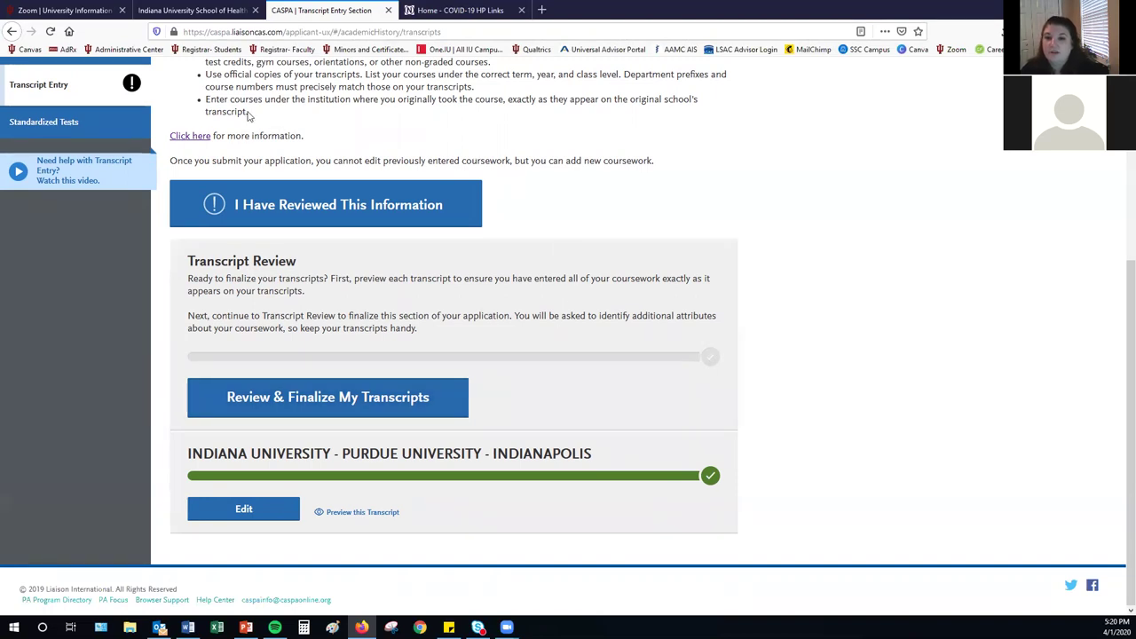
Start a GRE entry in Standardized Tests with a planned test date of 04/02/2020 and go to its ETS Registration Code field
left_click(100, 135)
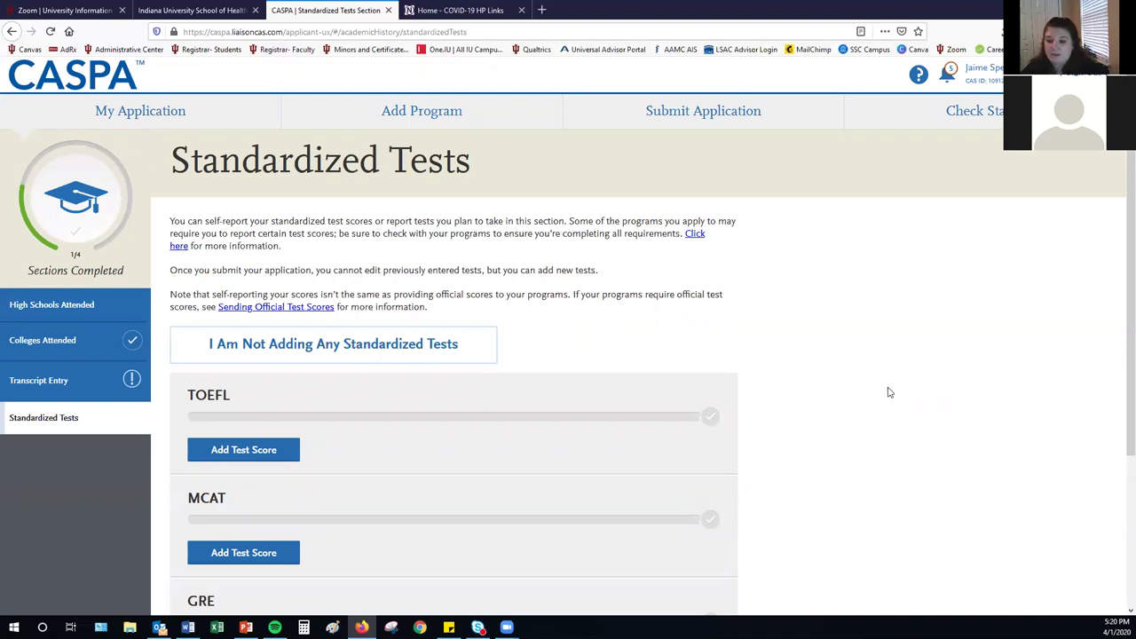
scroll(889, 392, "down", 3)
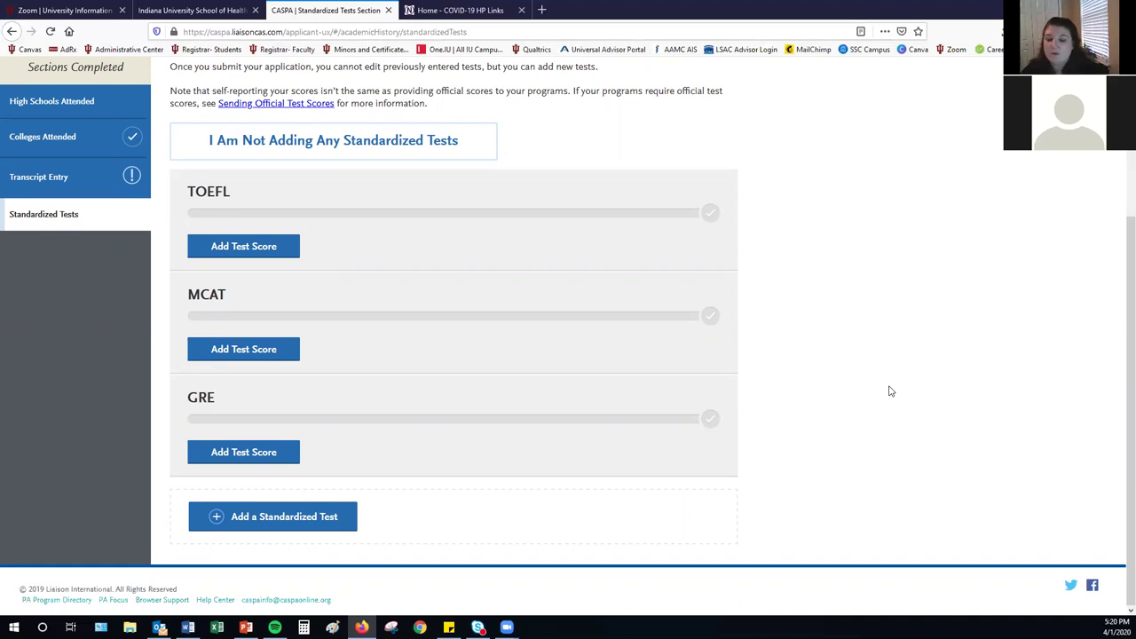
left_click(237, 454)
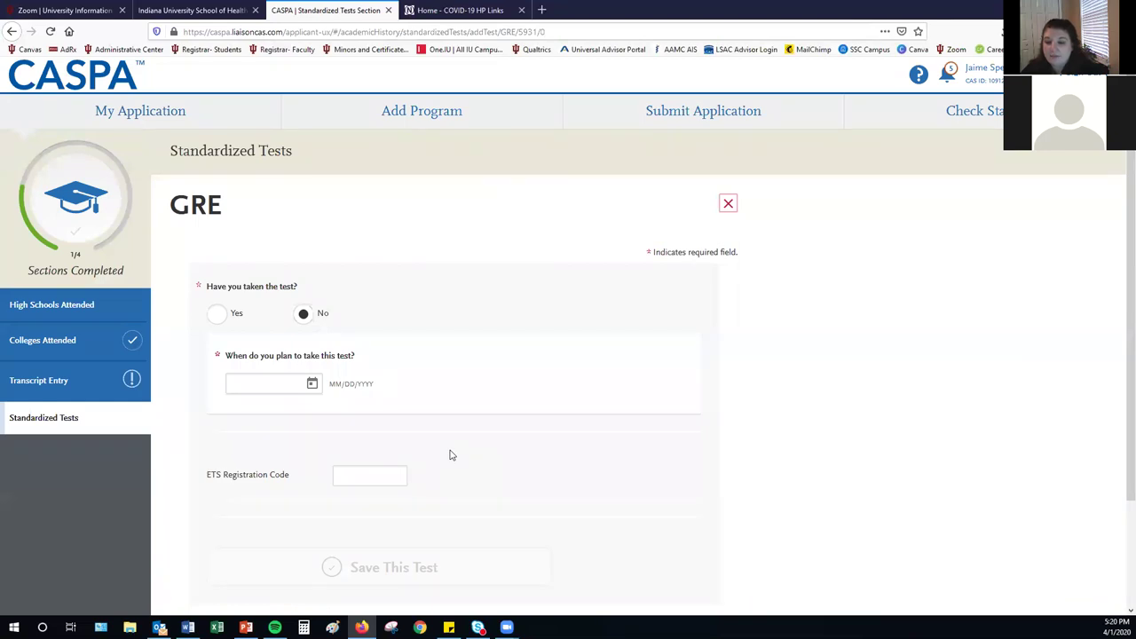
left_click(313, 385)
left_click(338, 428)
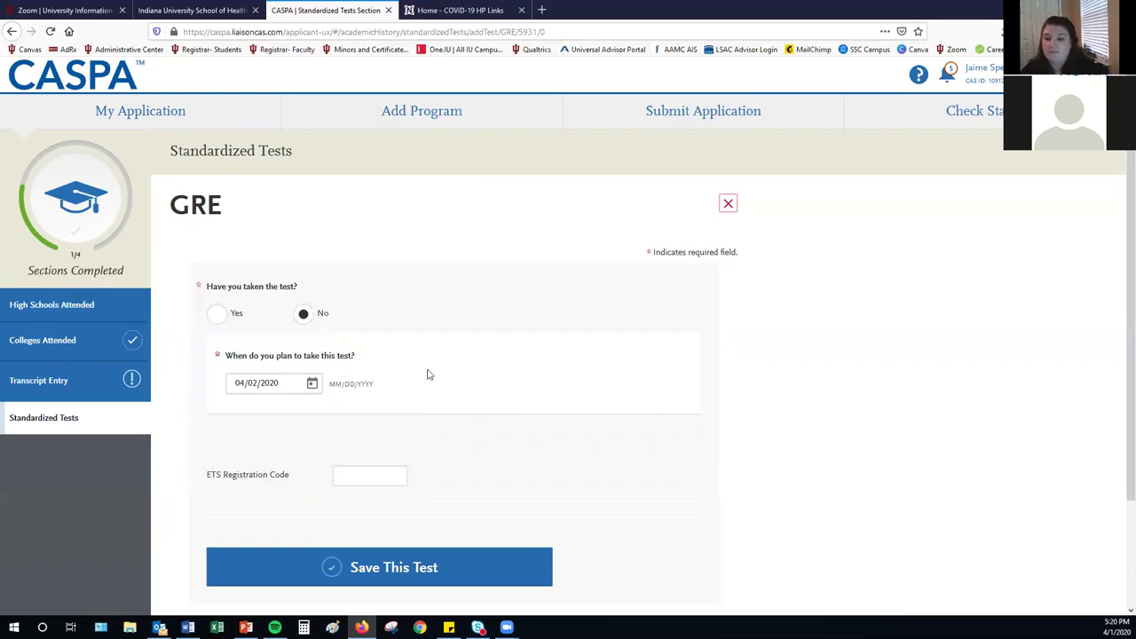
left_click(383, 475)
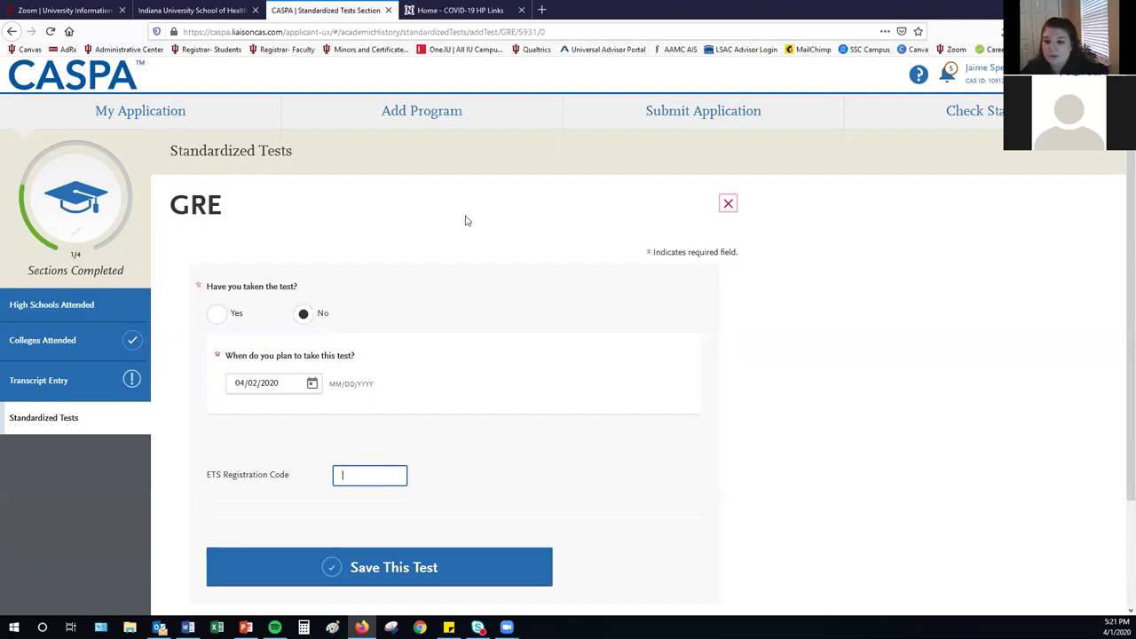
Return to the application dashboard and open the Evaluations section under Supporting Information
left_click(174, 116)
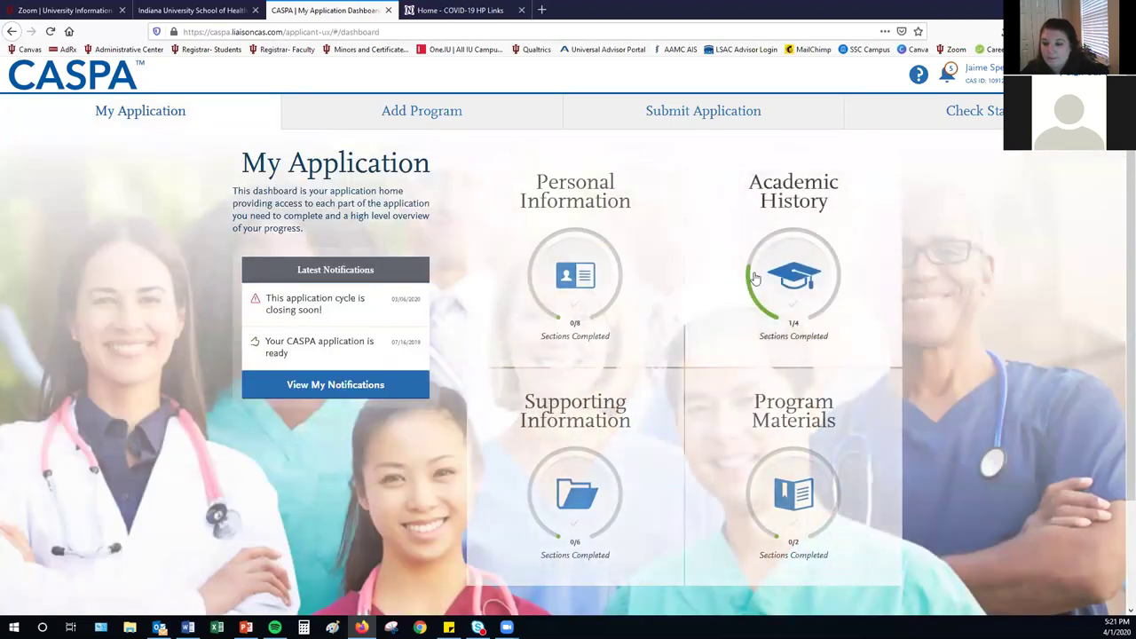
left_click(606, 397)
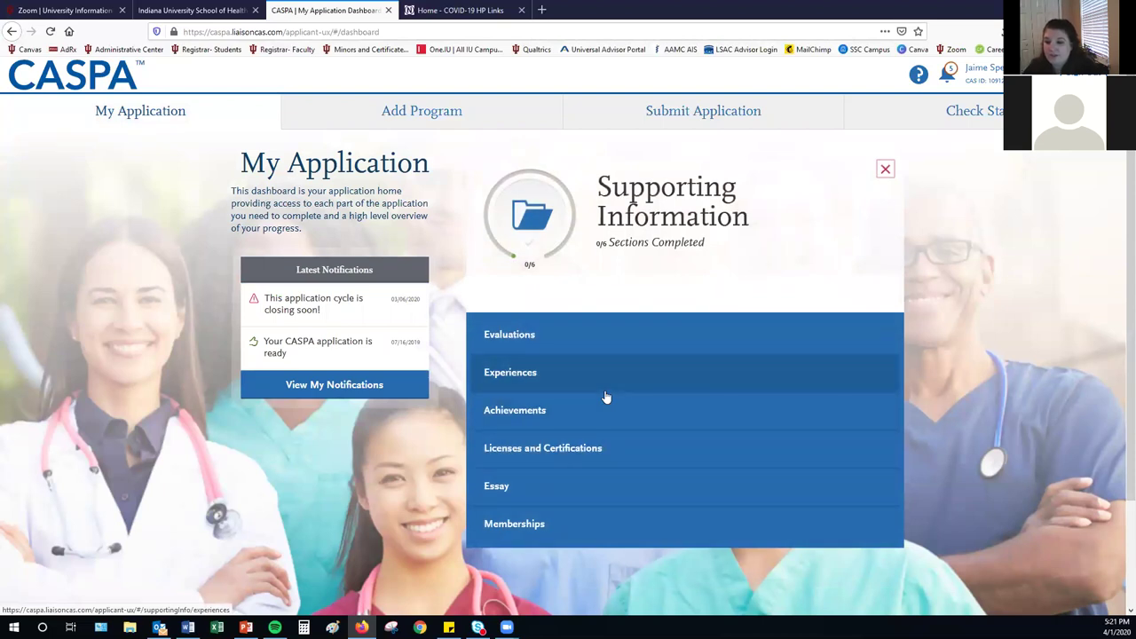
left_click(575, 343)
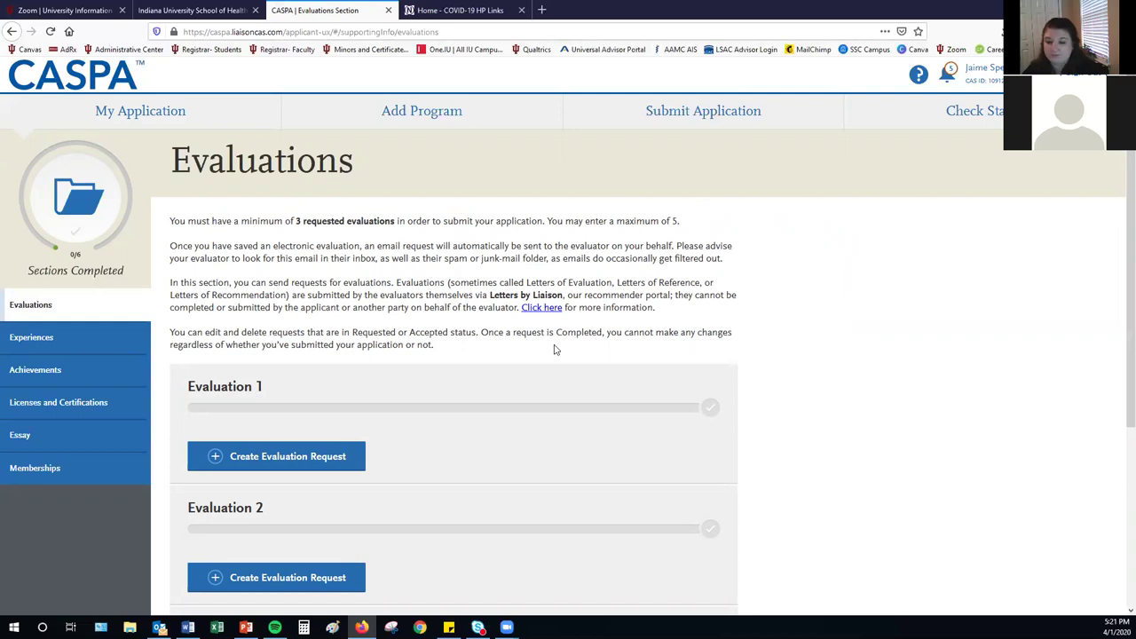
Open a request form for Evaluation 1 and examine its due date calendar, personal message, waiver and permission fields
left_click(277, 457)
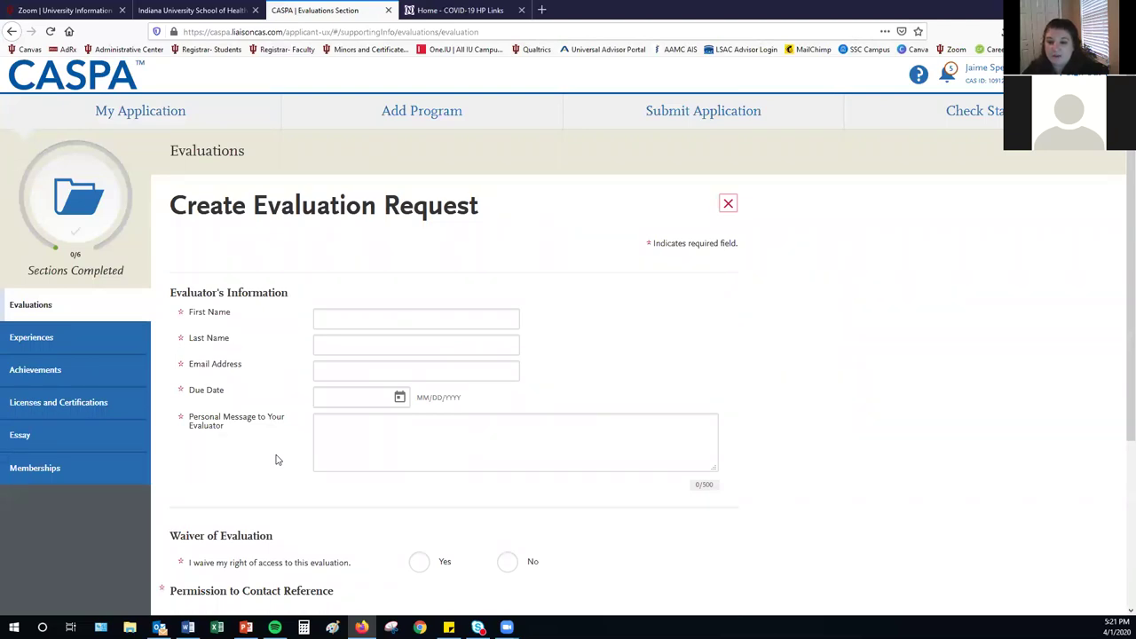
left_click(400, 399)
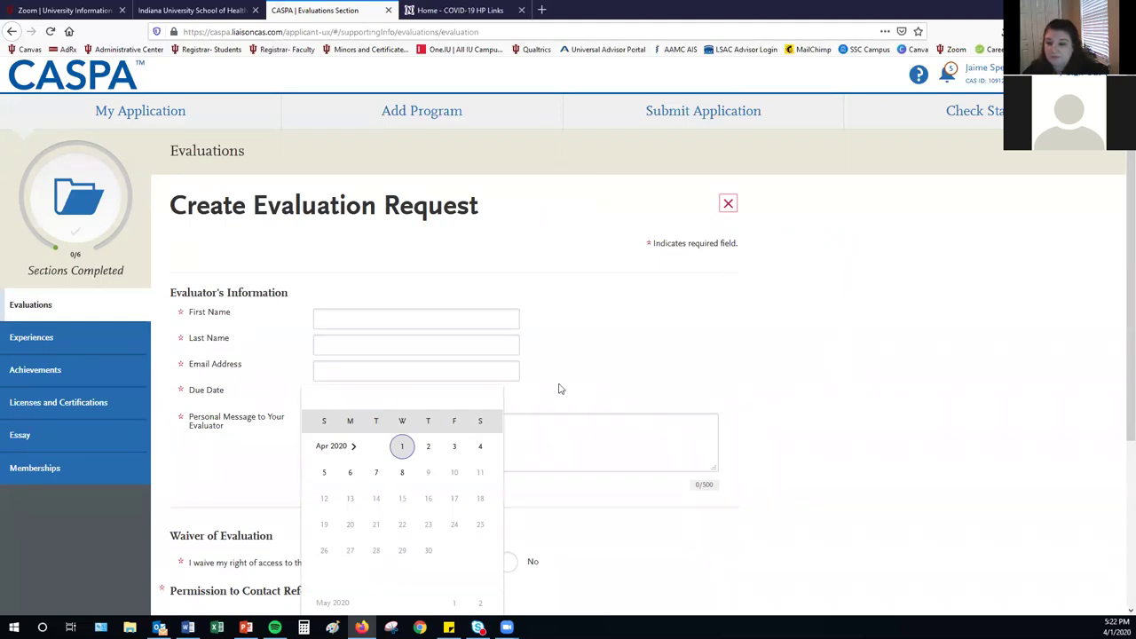
left_click(652, 368)
left_click(351, 449)
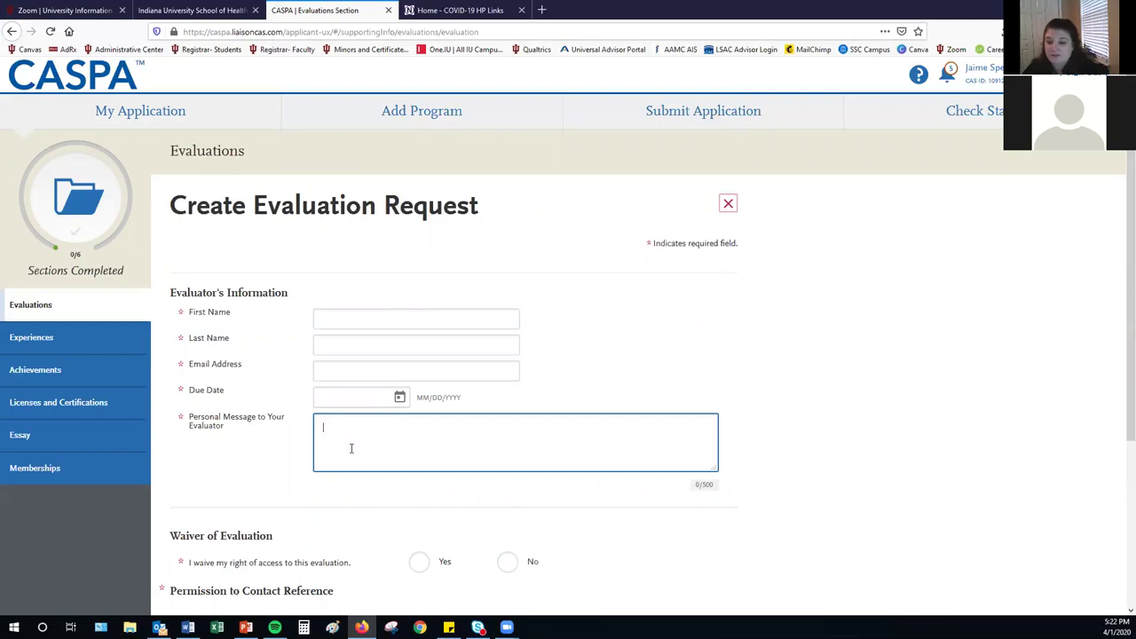
scroll(351, 450, "down", 3)
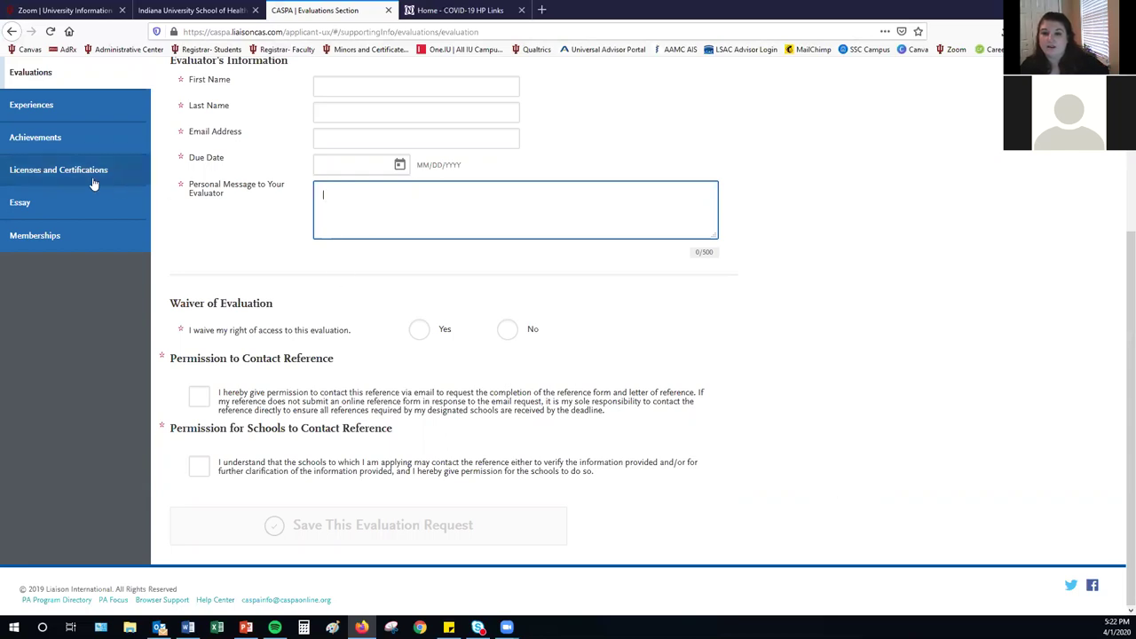
Open a new entry form in the Experiences section and view the available experience types
left_click(56, 114)
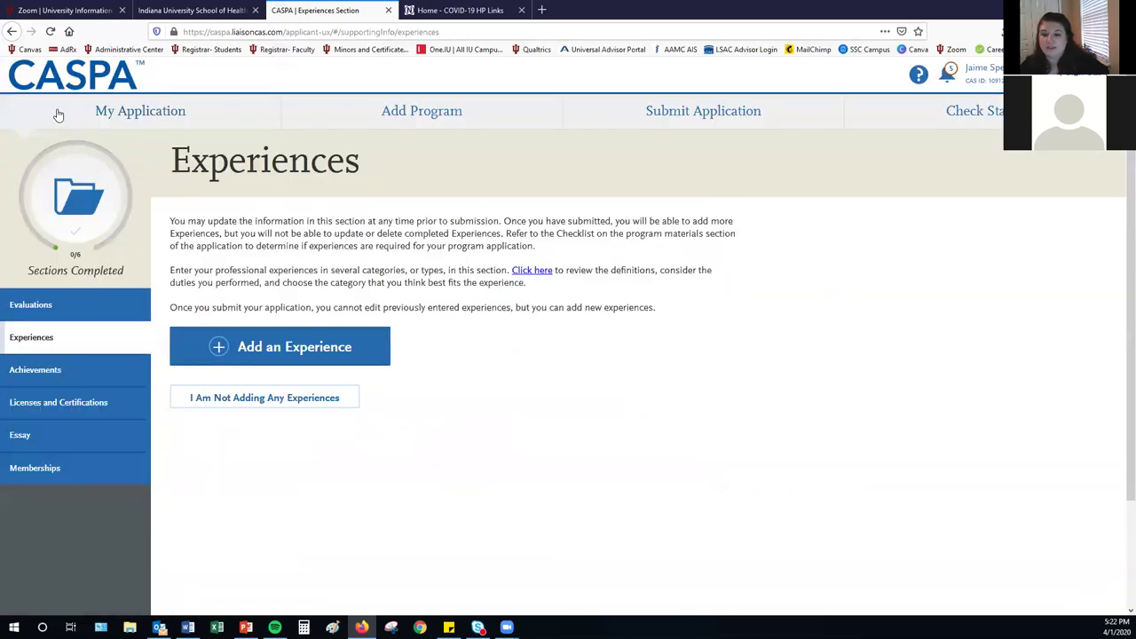
left_click(309, 346)
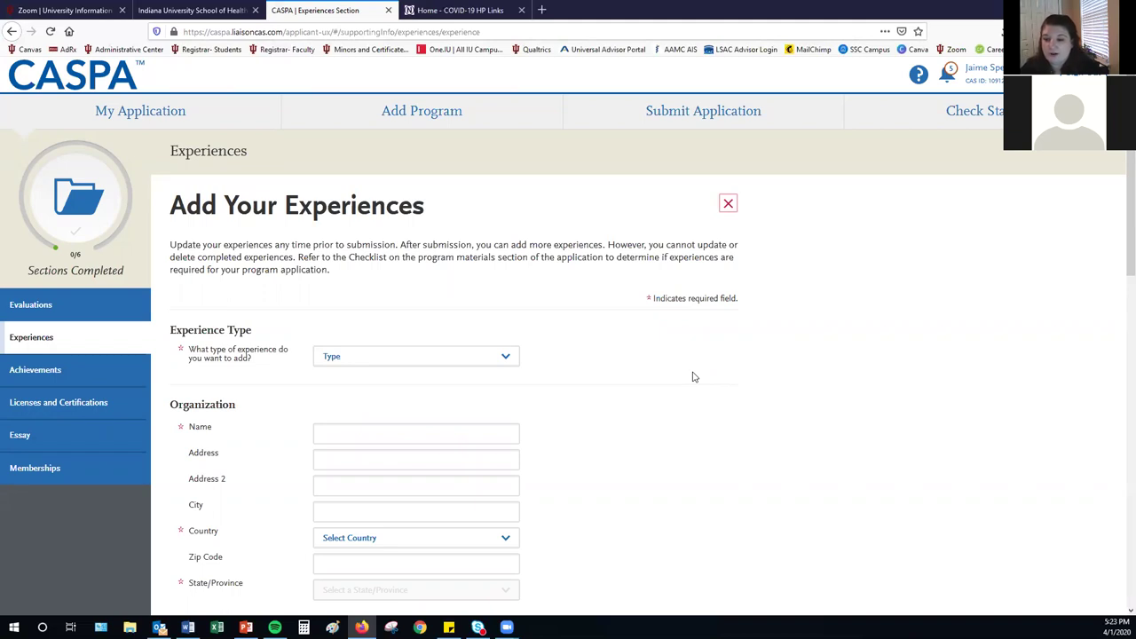
left_click(369, 357)
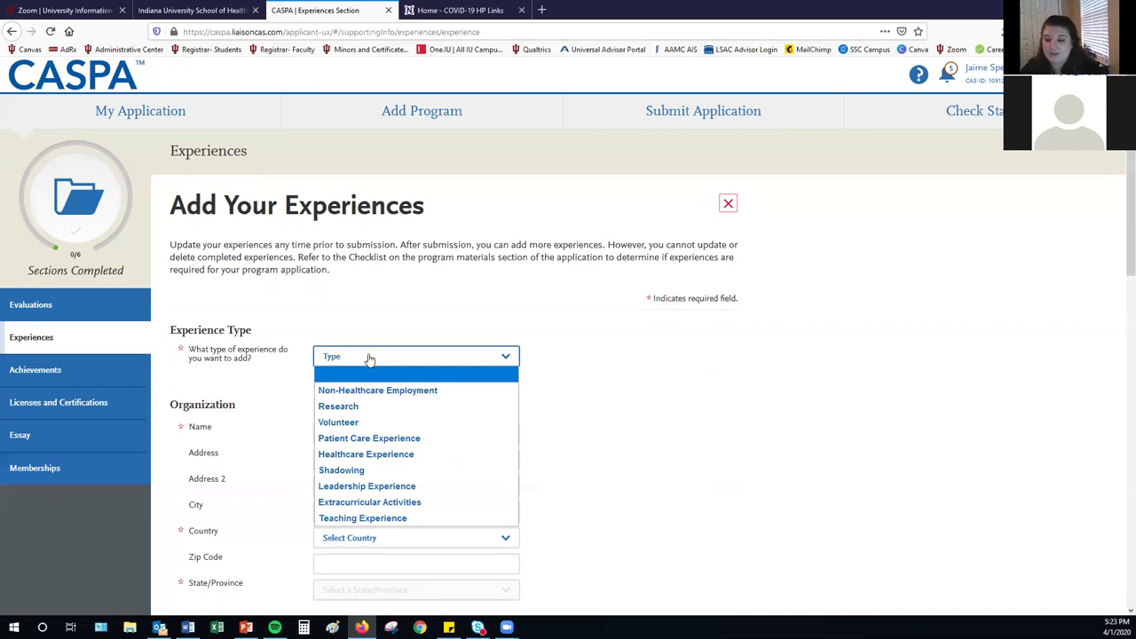
left_click(721, 388)
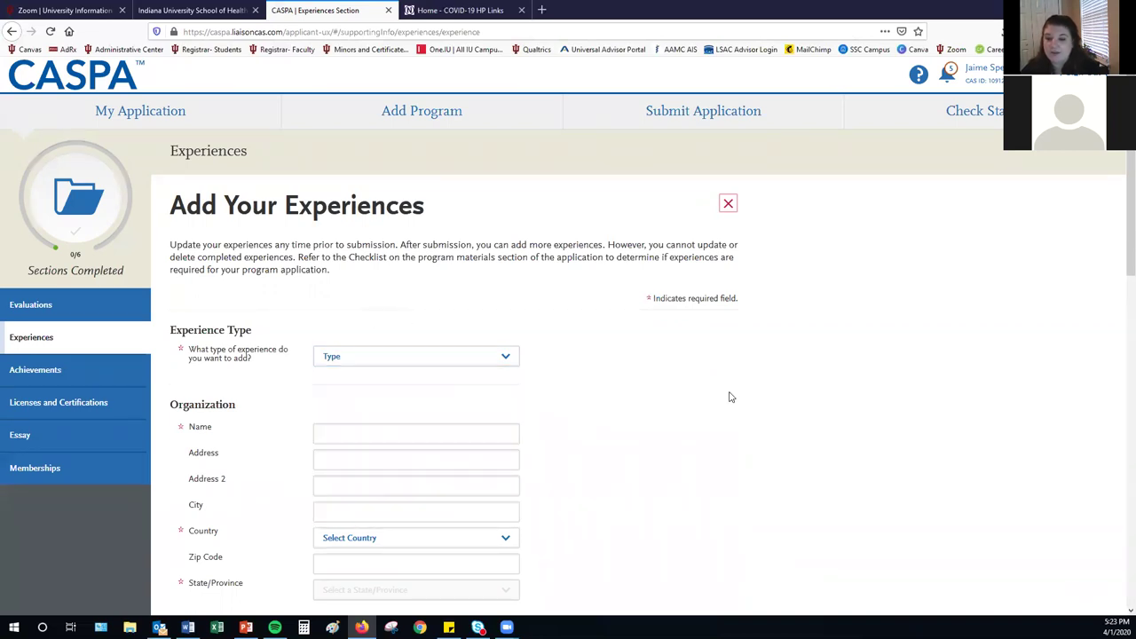
Examine the experience form's organization, supervisor, dates and details fields, and bring up the experience type choices again
scroll(730, 397, "down", 5)
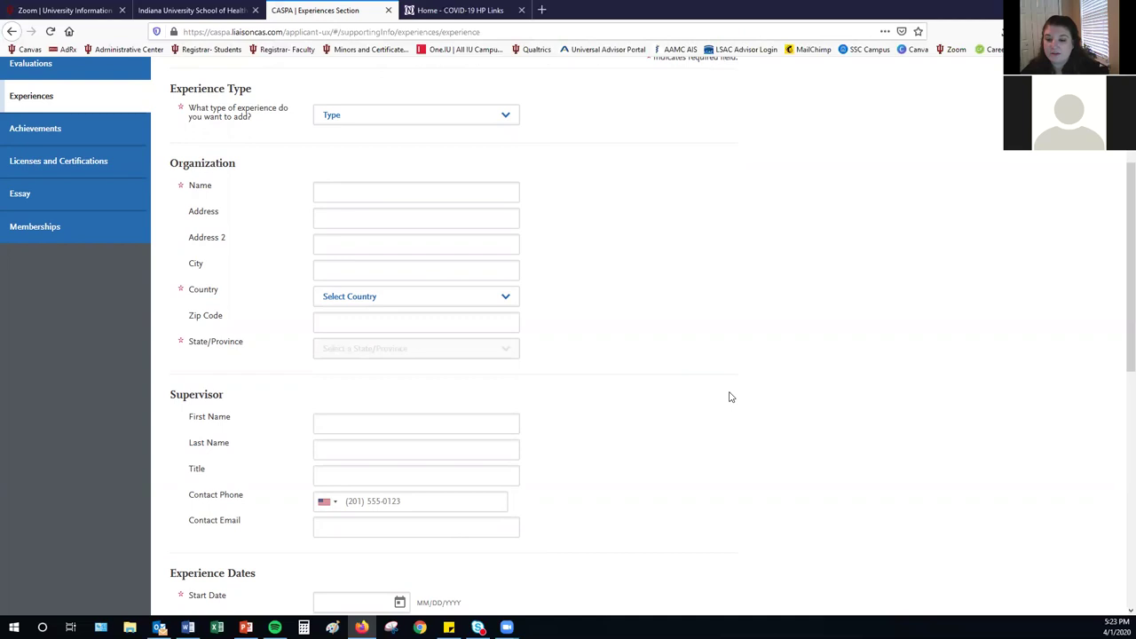
scroll(728, 396, "down", 1)
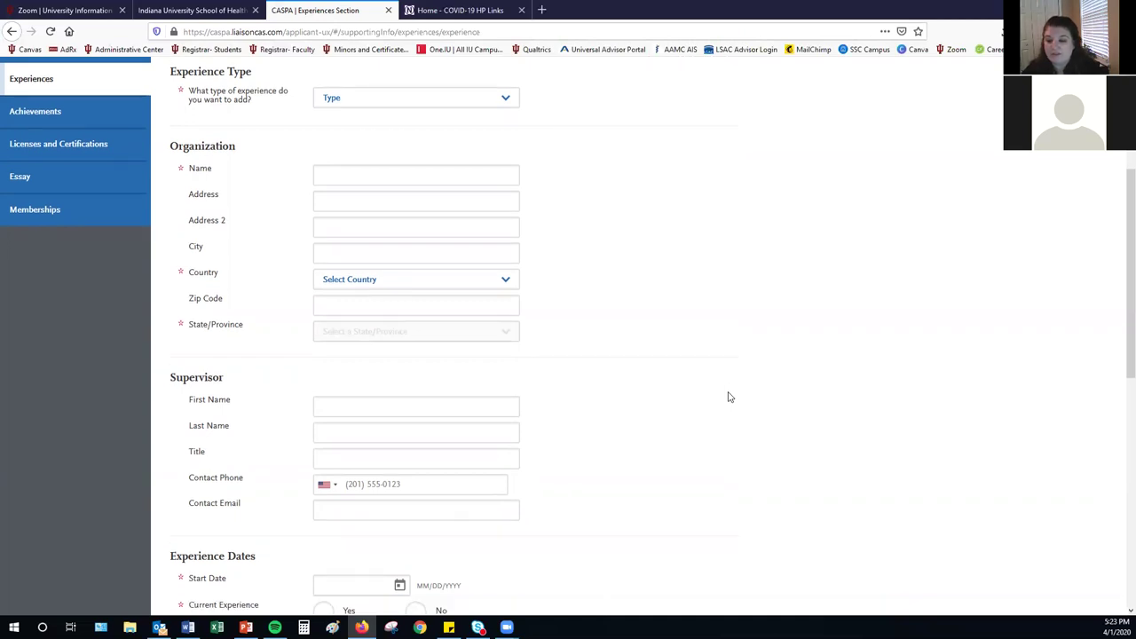
scroll(728, 397, "down", 1)
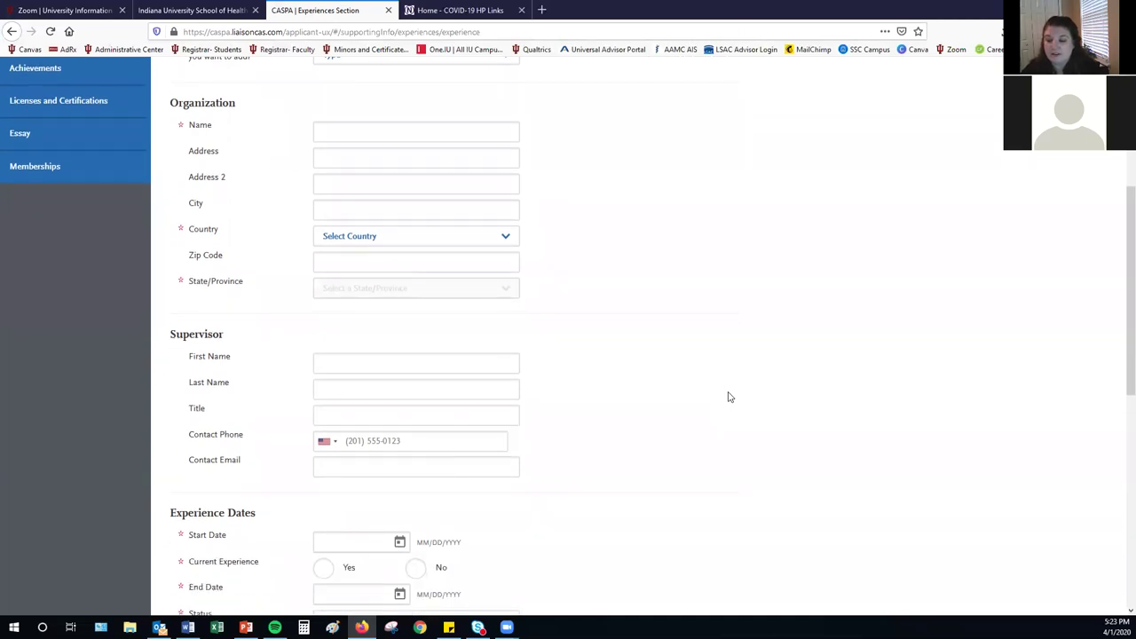
scroll(728, 397, "down", 5)
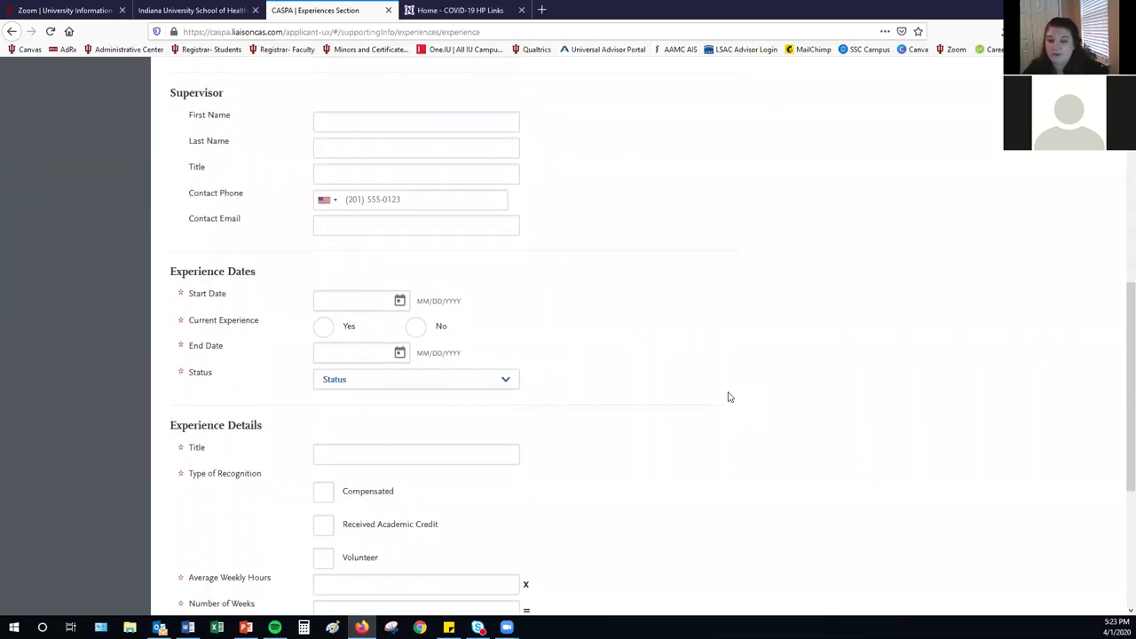
scroll(728, 397, "down", 5)
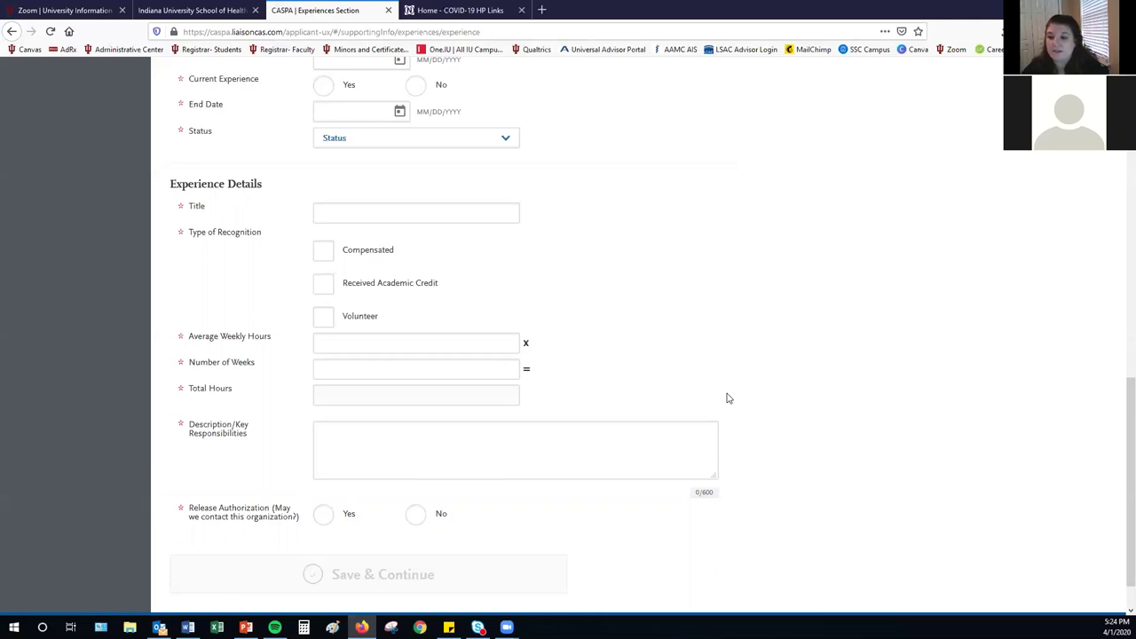
scroll(727, 397, "up", 5)
scroll(727, 398, "up", 3)
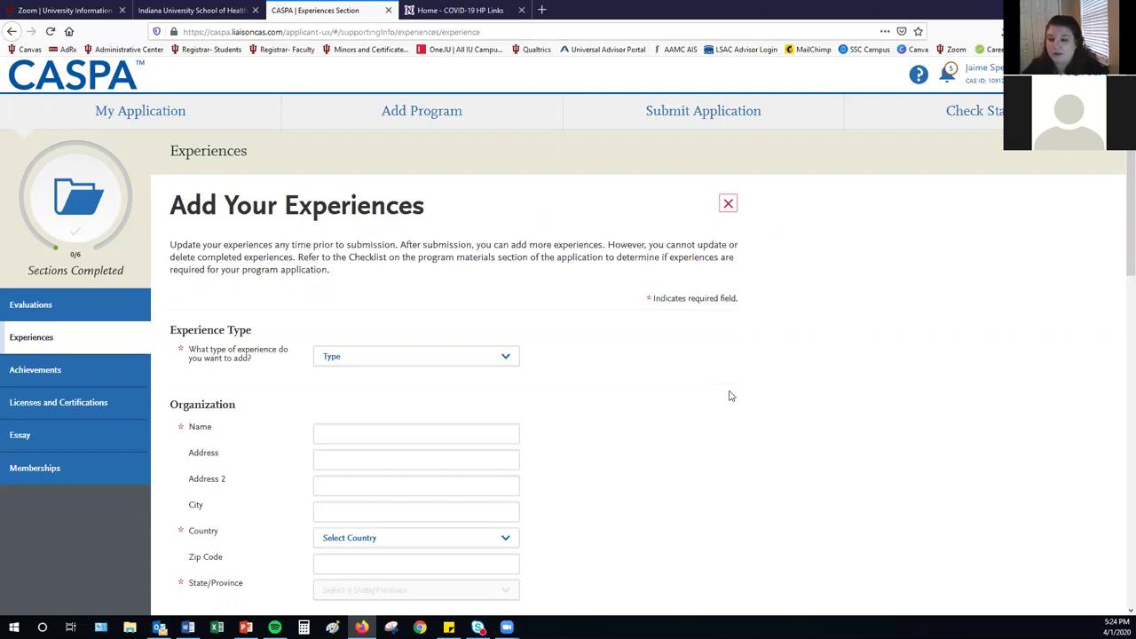
left_click(505, 360)
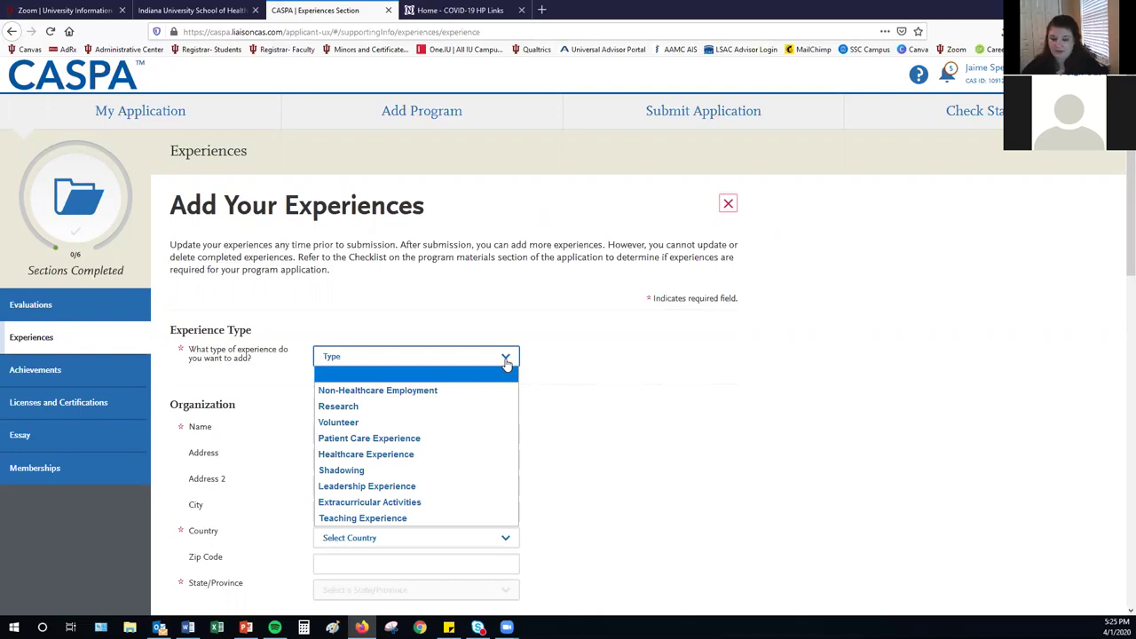
View the Achievements, Licenses and Certifications, Essay and Memberships sections of Supporting Information in turn
left_click(75, 372)
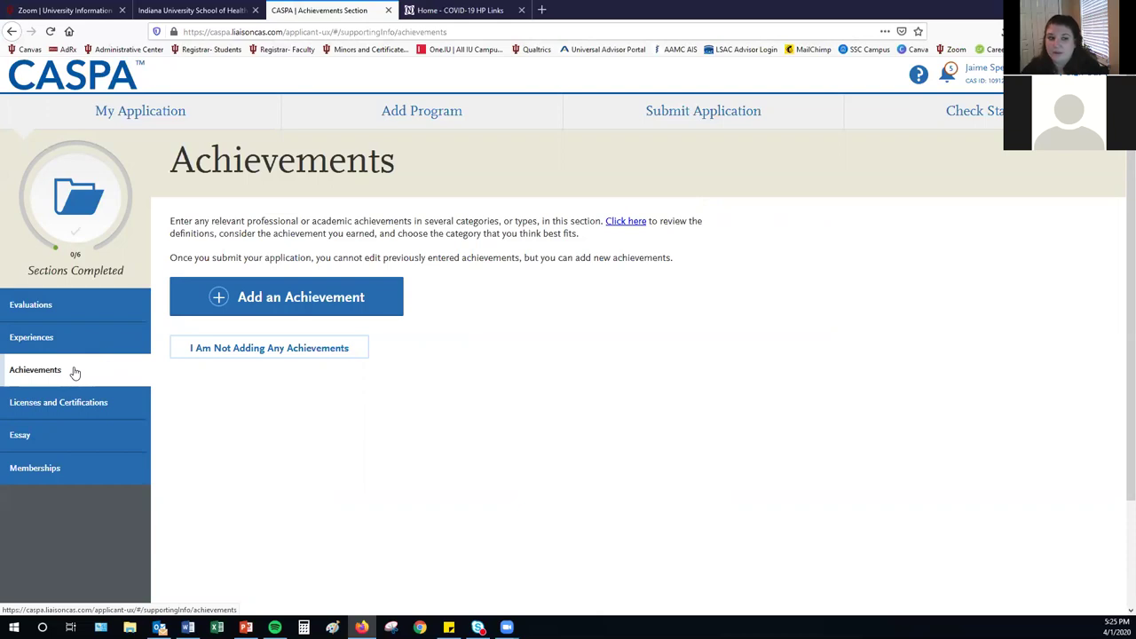
left_click(72, 404)
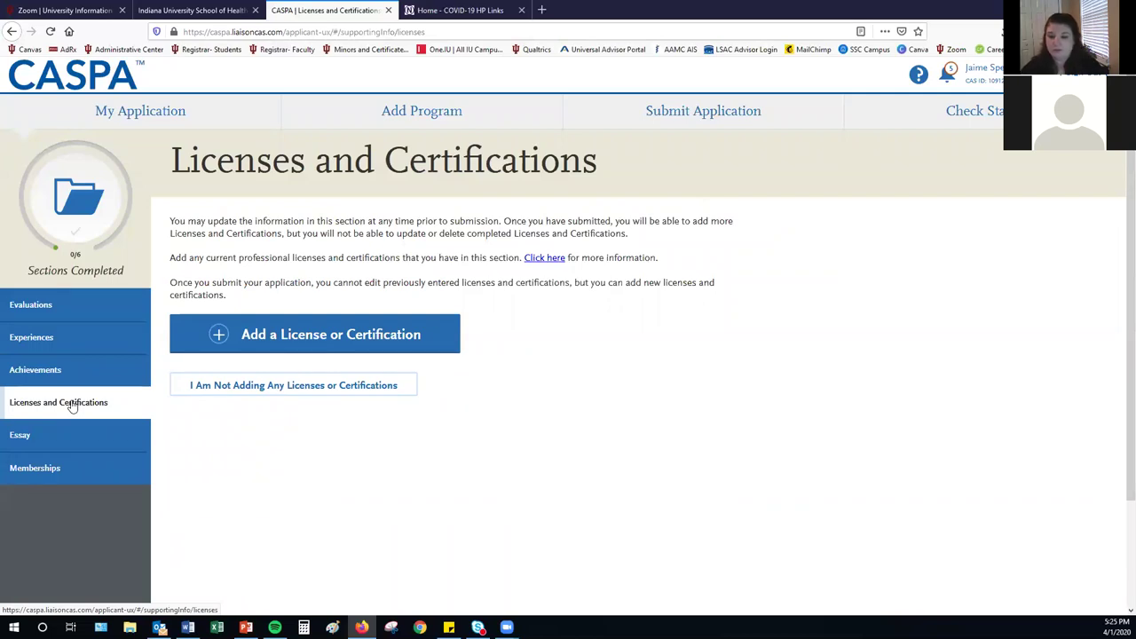
left_click(68, 435)
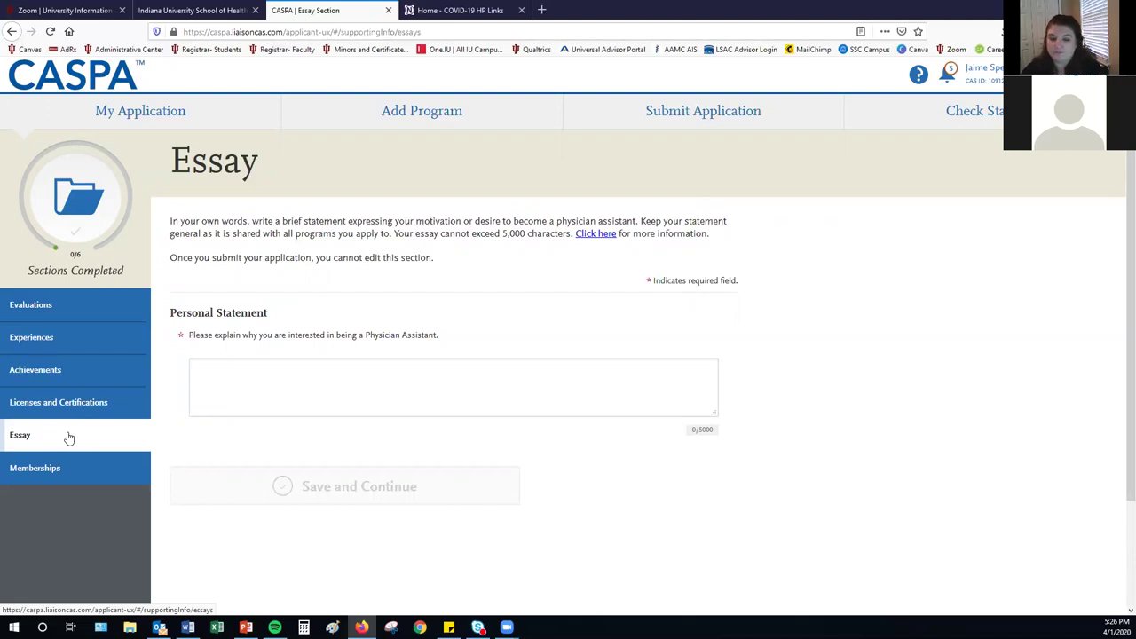
left_click(60, 470)
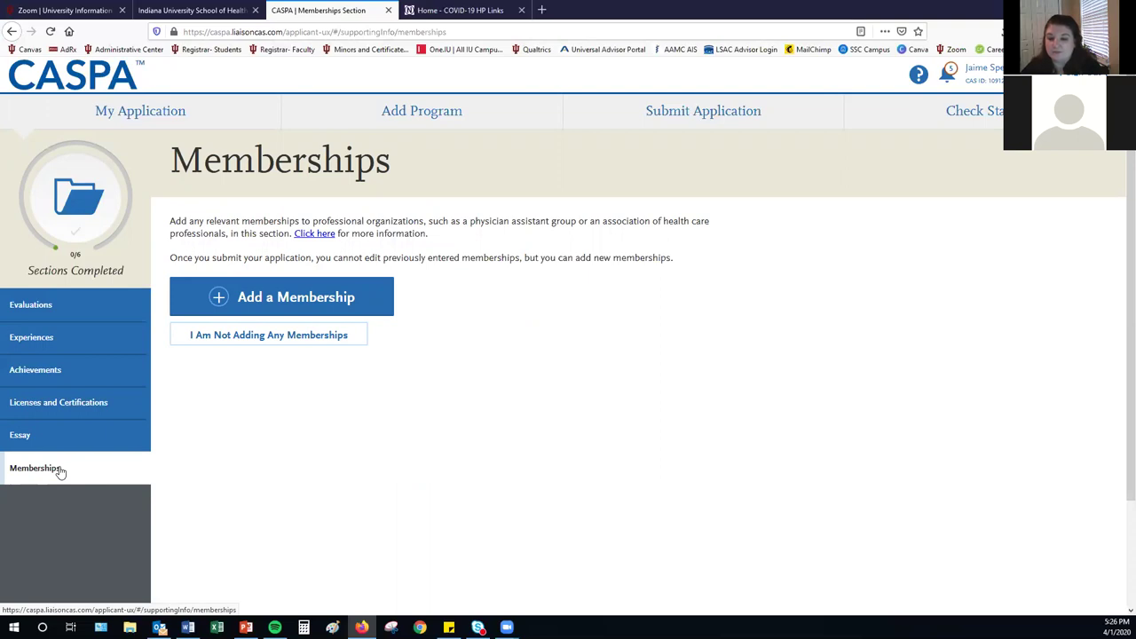
View the programs listed under Program Materials on the application dashboard, and open the list of programs available to add
left_click(146, 112)
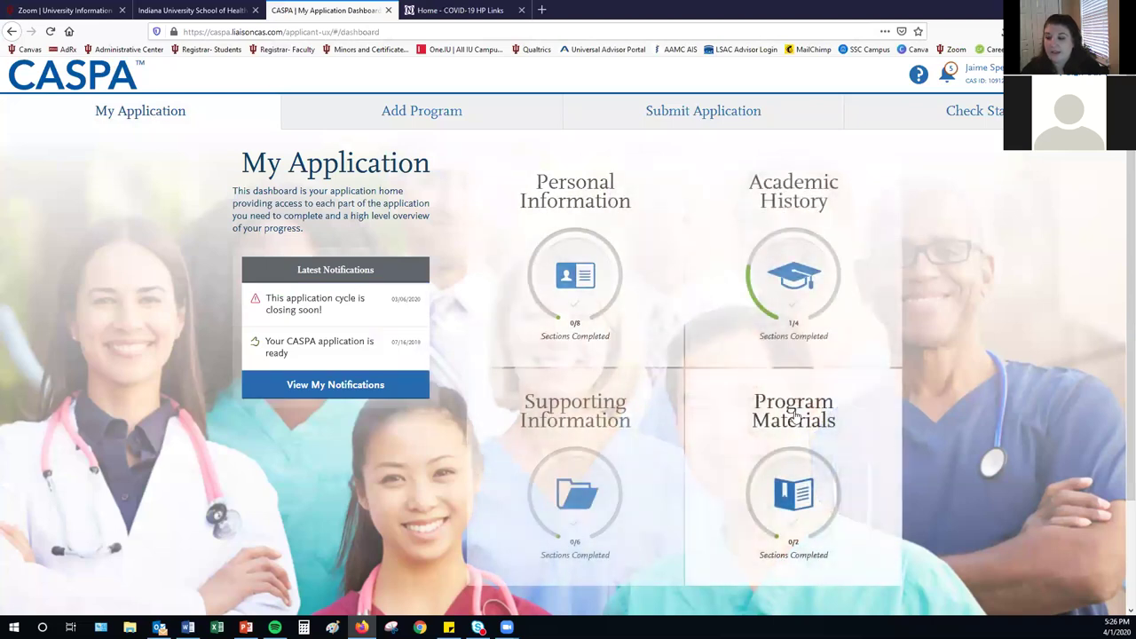
left_click(796, 417)
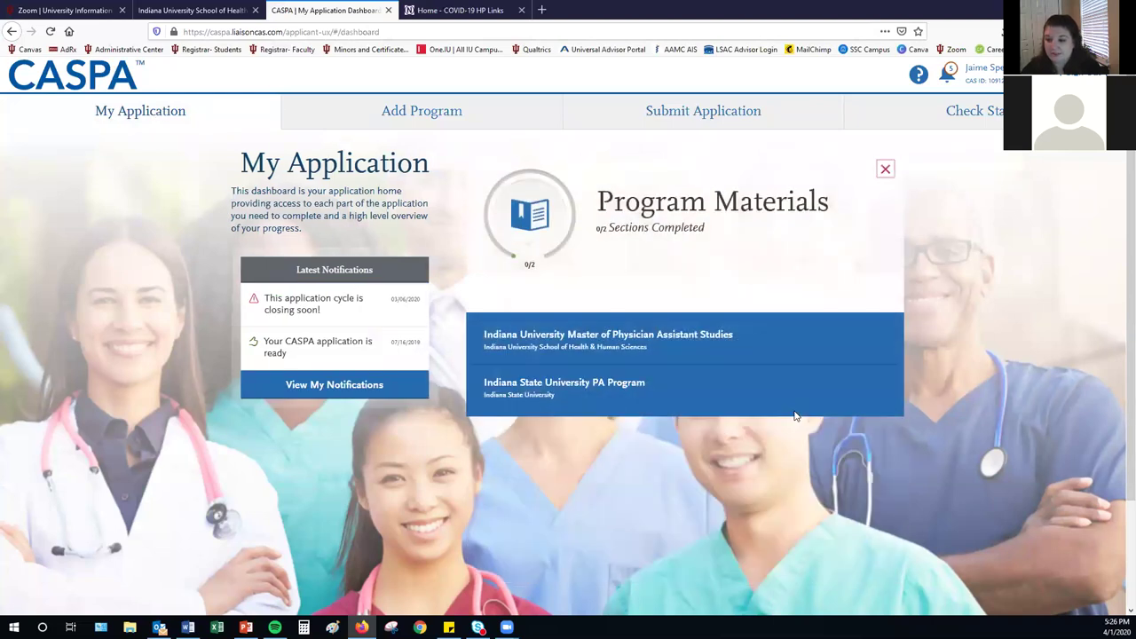
left_click(417, 110)
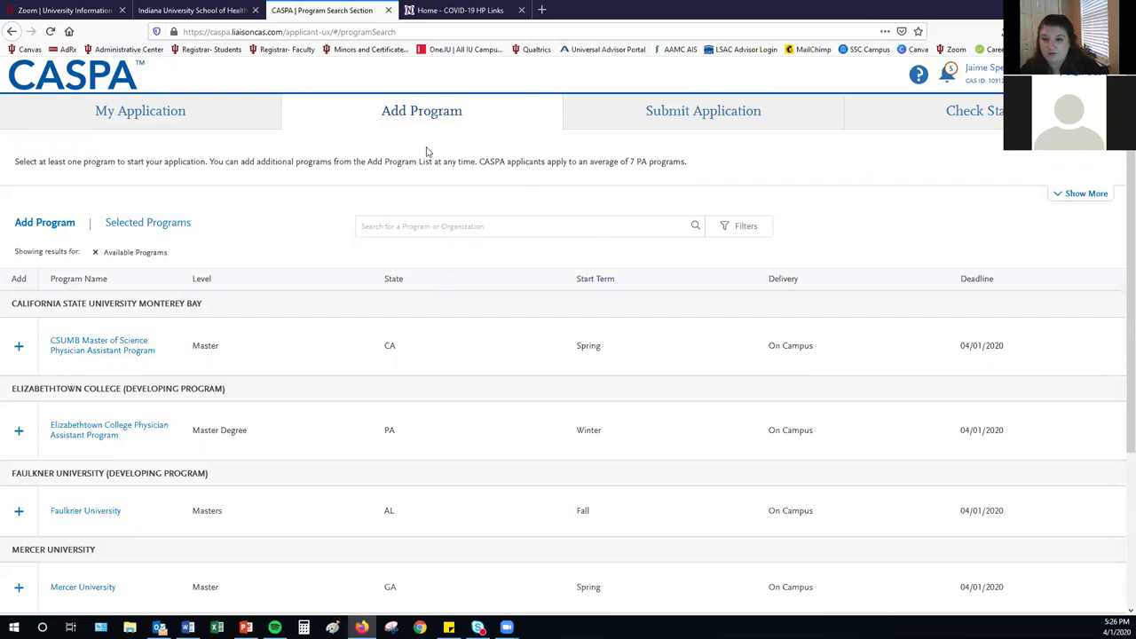
Open the Indiana University Master of Physician Assistant Studies entry in Program Materials and read its home page down to Program Details
left_click(195, 113)
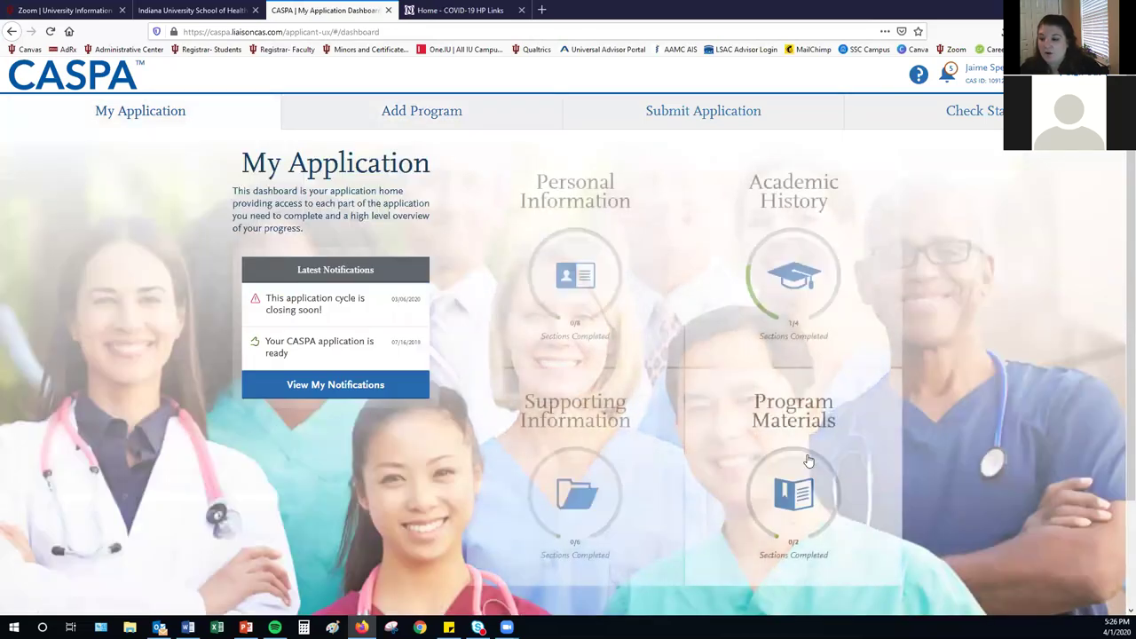
left_click(790, 444)
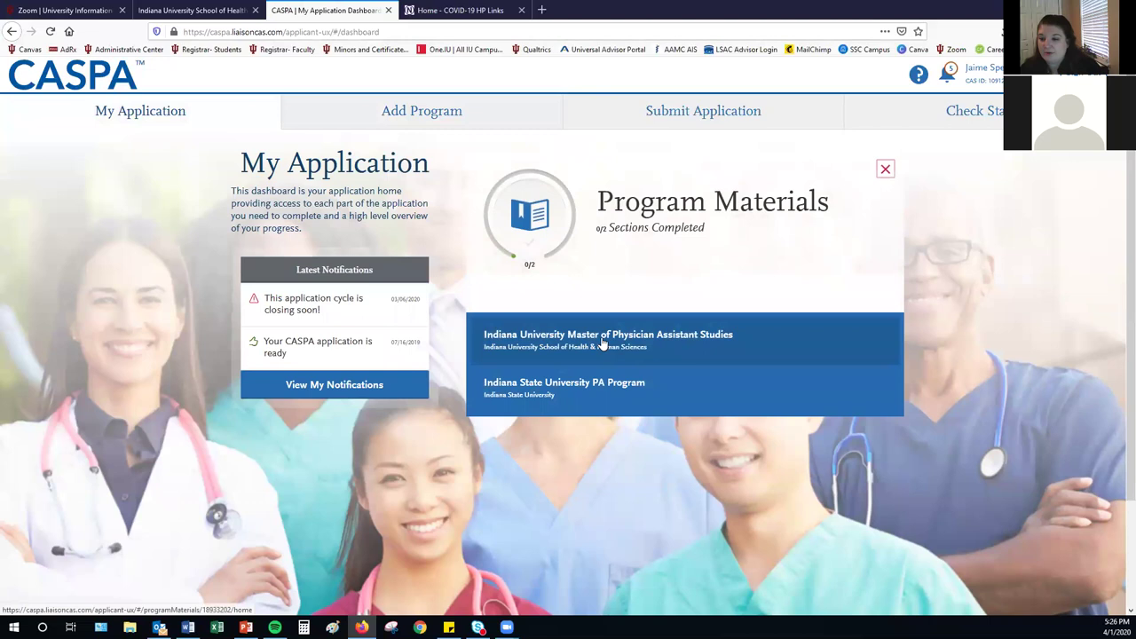
left_click(602, 343)
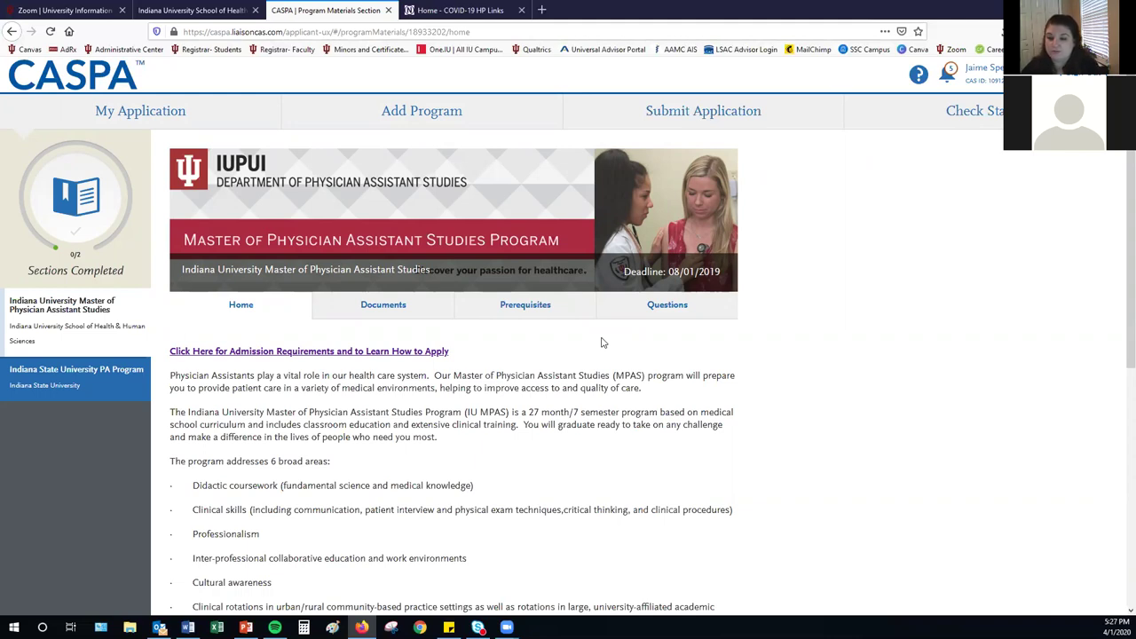
scroll(552, 400, "down", 1)
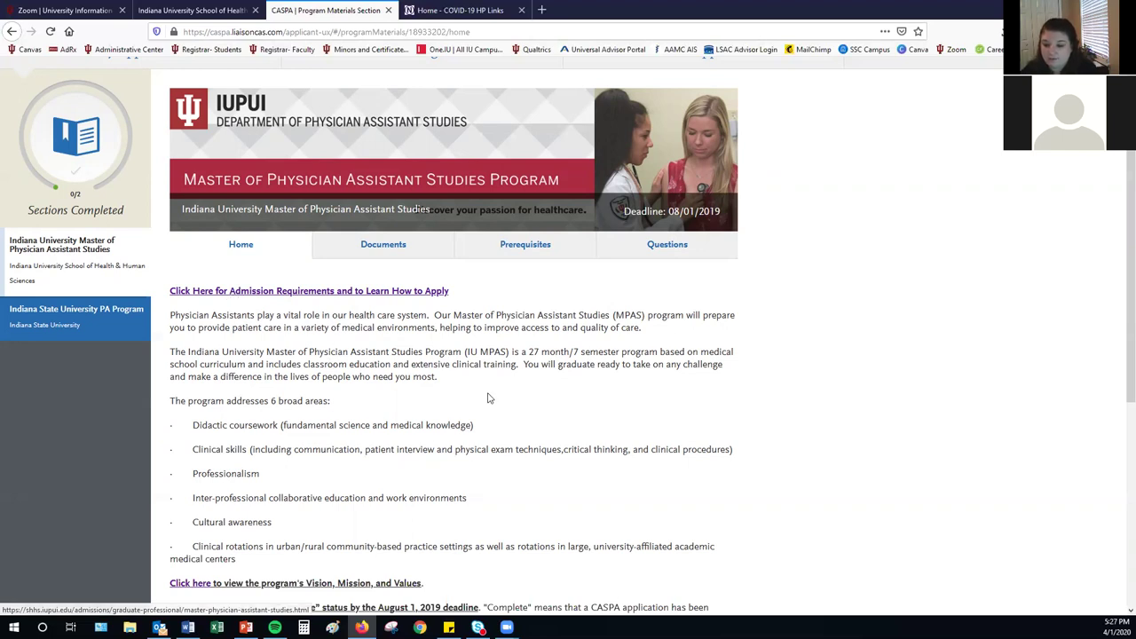
scroll(492, 400, "down", 3)
scroll(493, 399, "down", 6)
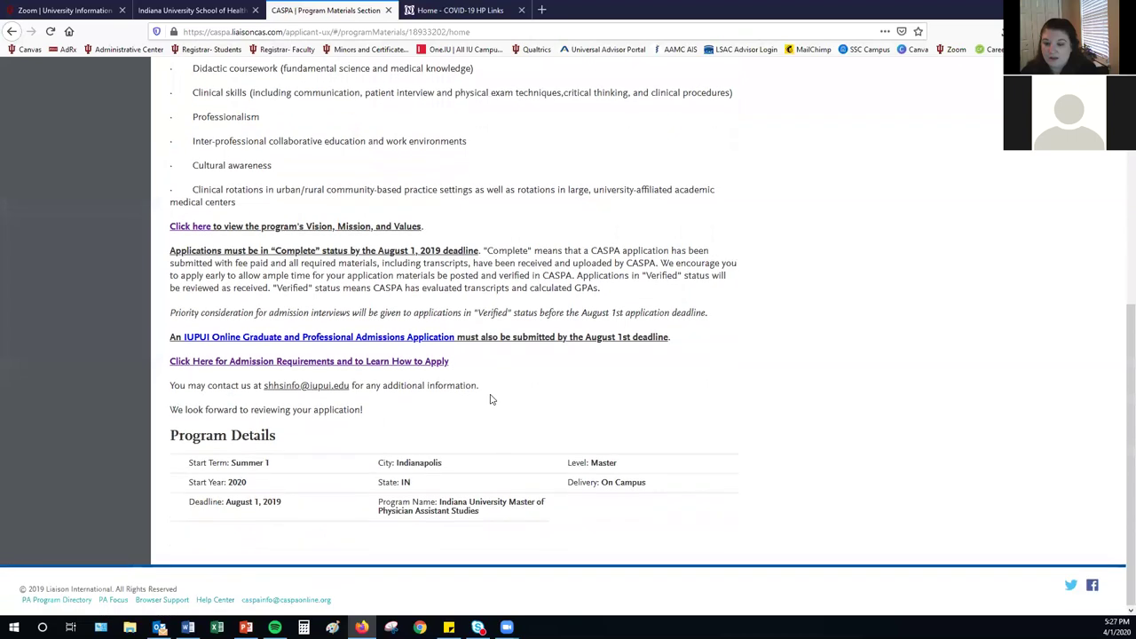